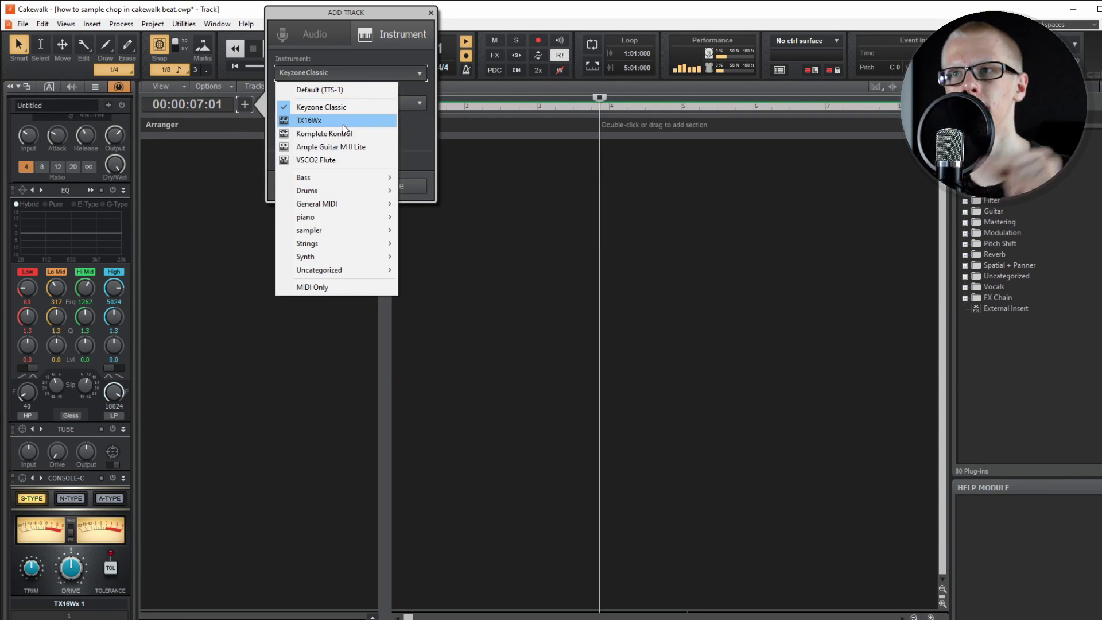
Add one instrument track that uses the TX16Wx sampler
click(344, 121)
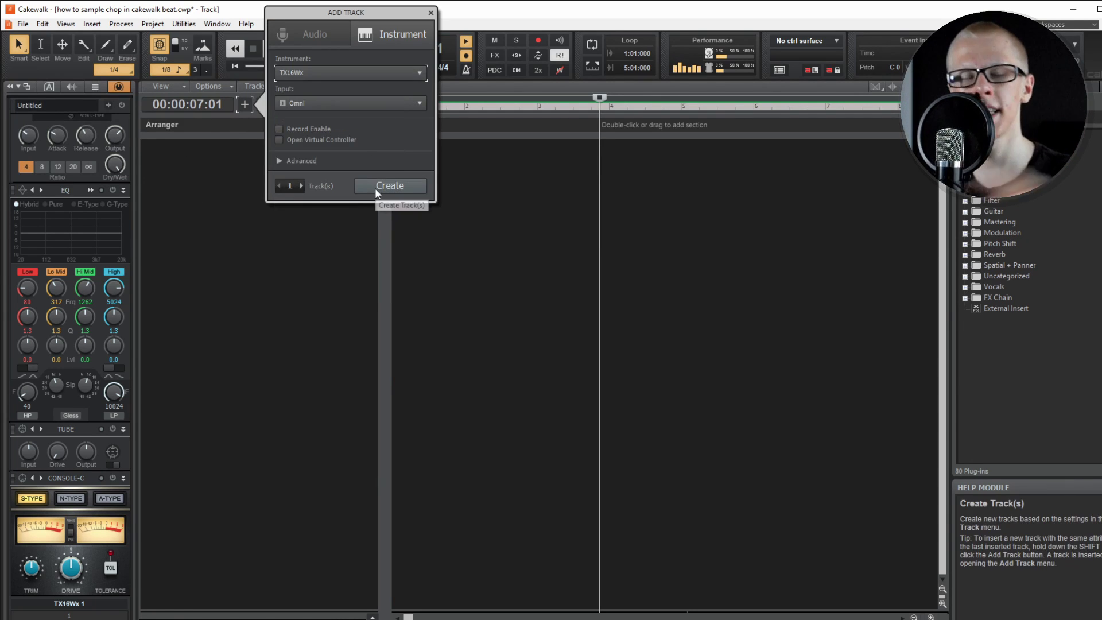
click(374, 188)
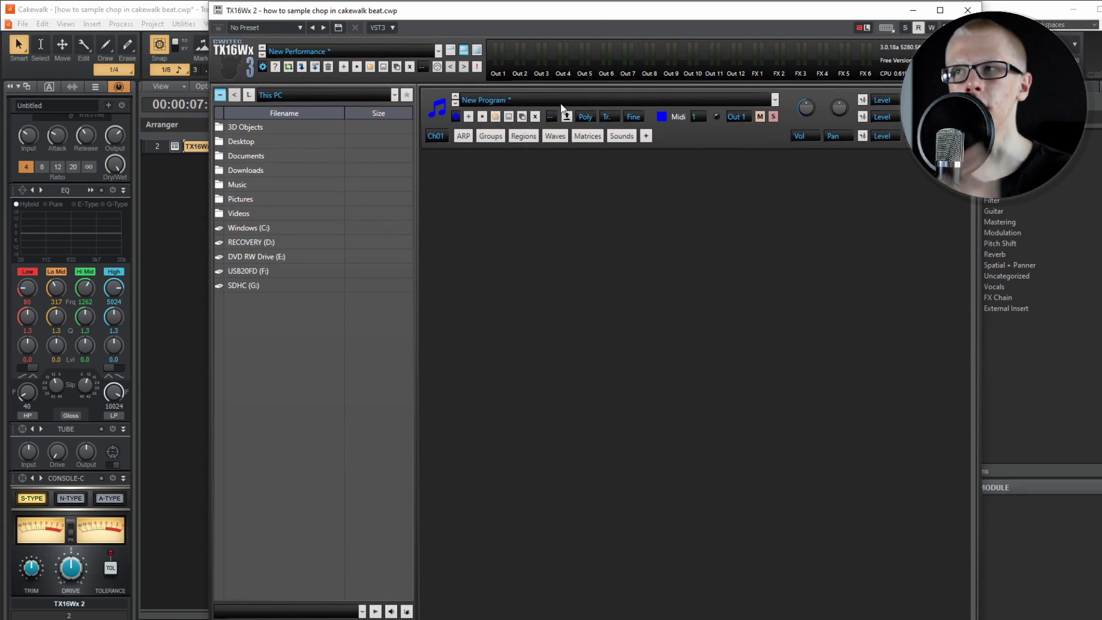
click(554, 136)
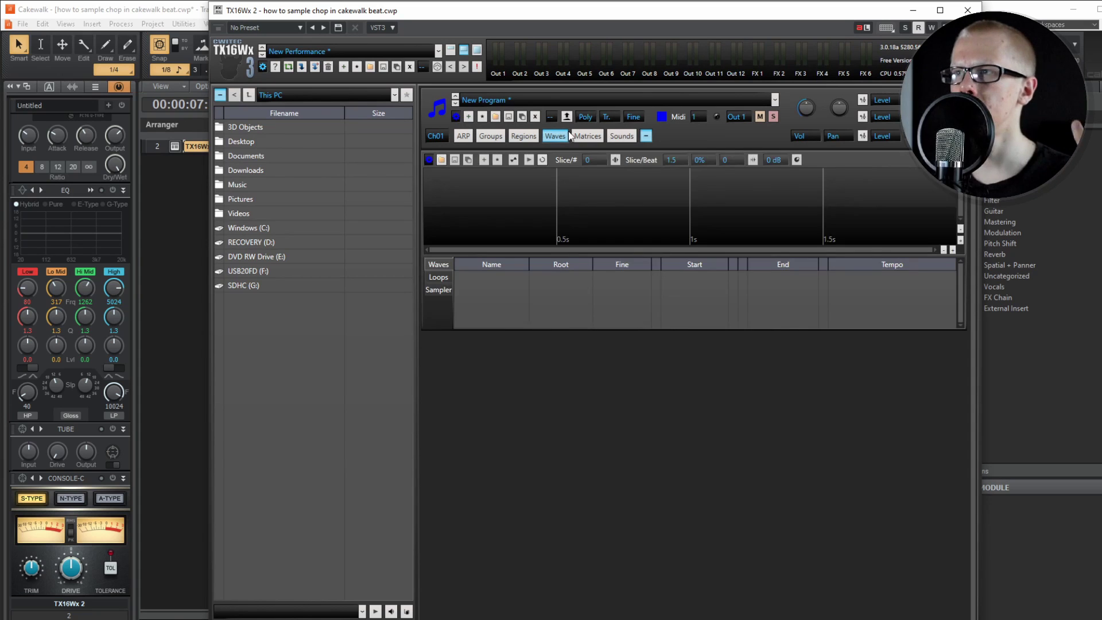
click(587, 136)
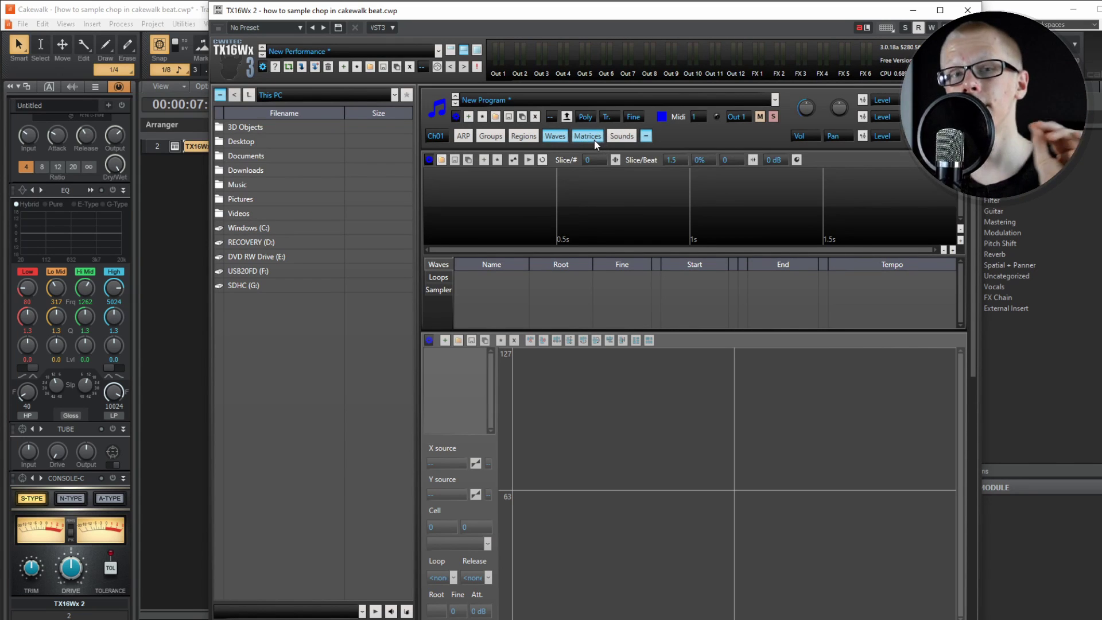
click(593, 139)
click(555, 138)
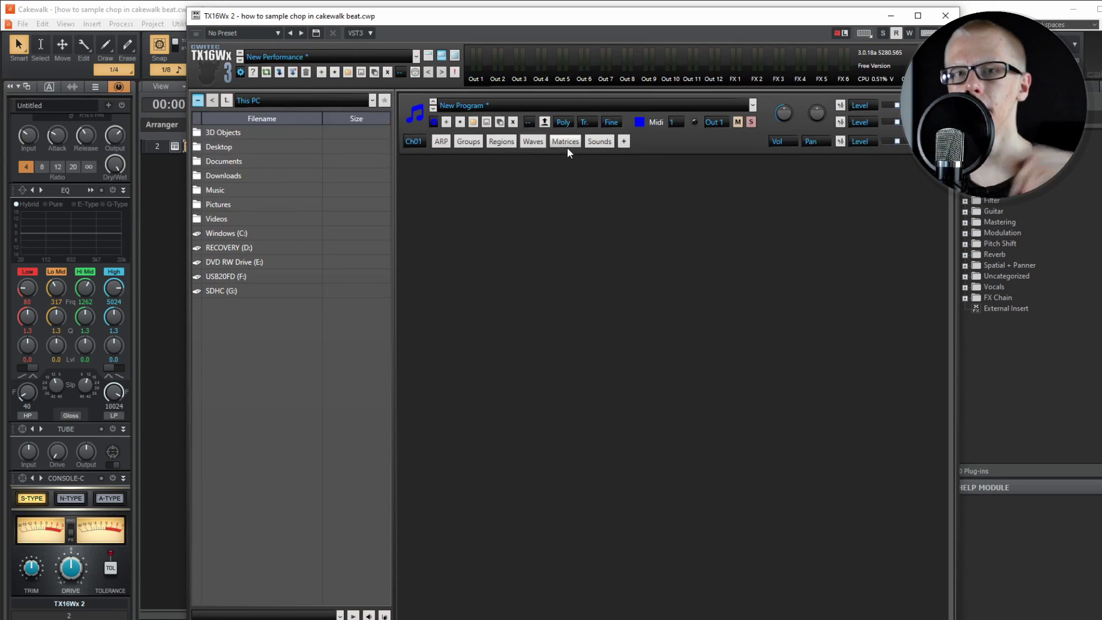
Show the sampler's Waves view and load the "That Town" sample from the desktop into it
click(529, 142)
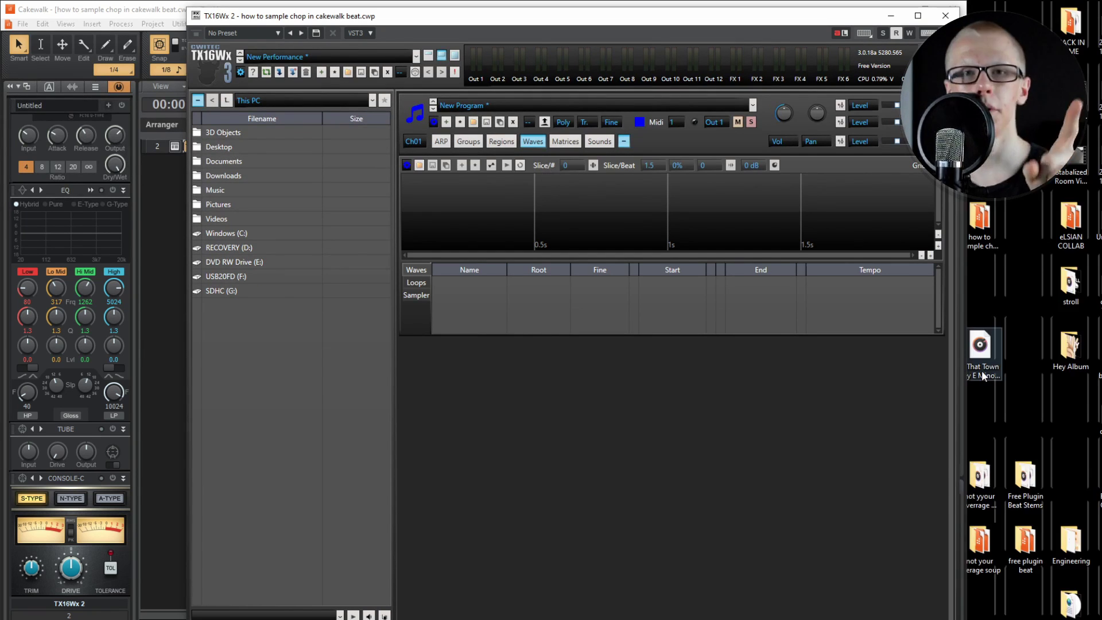
drag(983, 376, 655, 220)
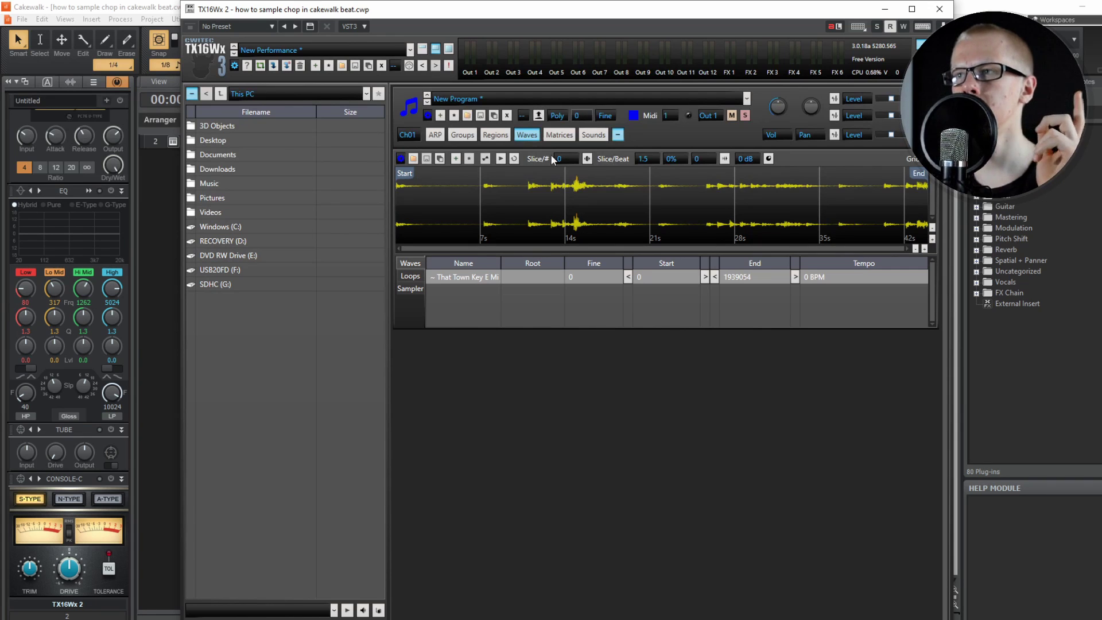
Slice the loaded wave evenly, trying 16 slices first and then raising the slice count to 32
drag(567, 160, 587, 110)
click(587, 161)
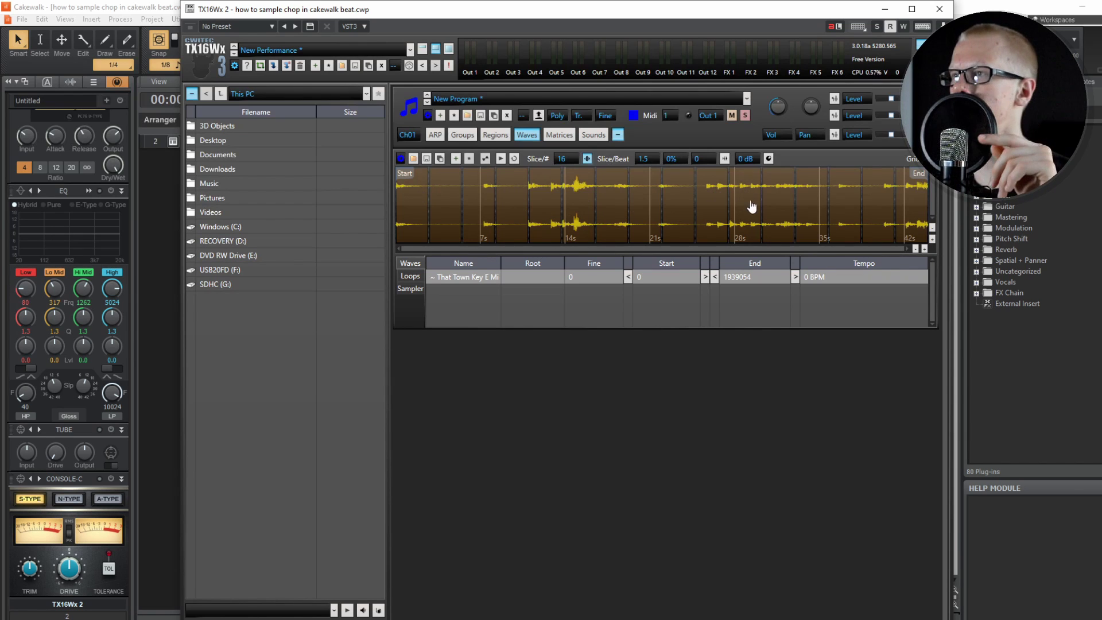
click(751, 206)
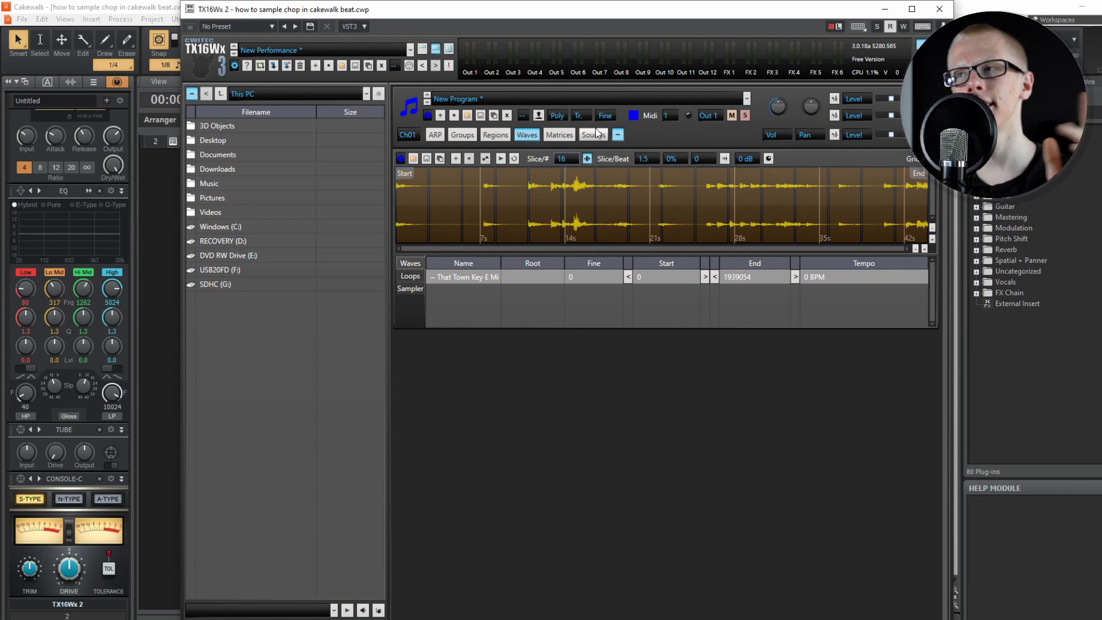
drag(571, 161, 628, 104)
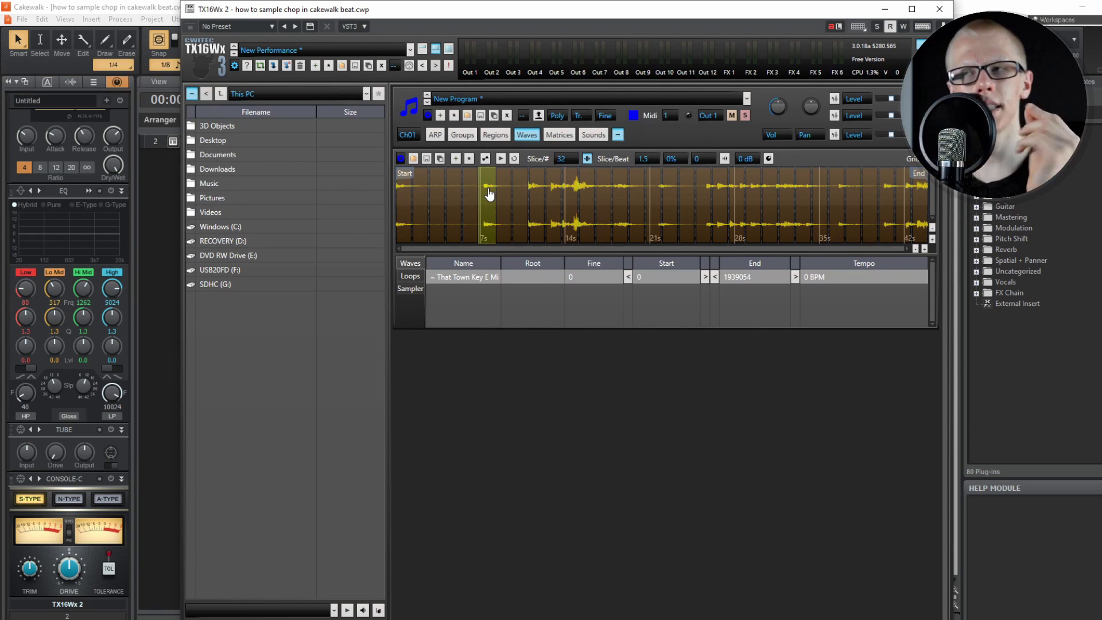
Adjust the boundaries of the slice near 7 s and extend the end of the first slice to about 4 s
mouse_move(496, 193)
mouse_down()
mouse_move(512, 195)
mouse_move(483, 199)
mouse_up()
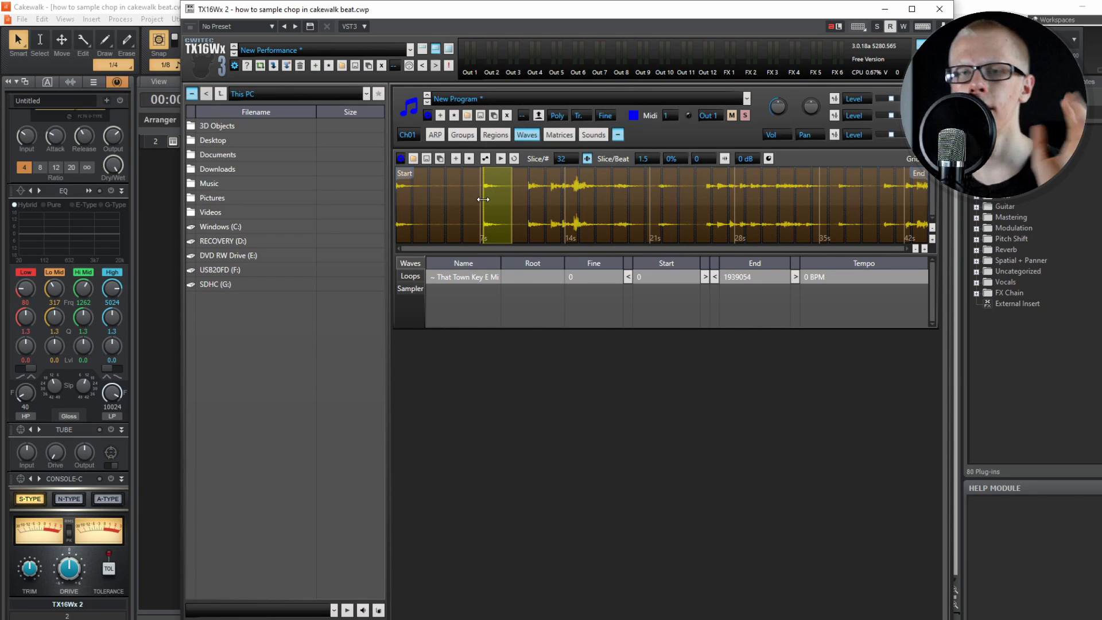
click(925, 249)
click(925, 249)
click(925, 249)
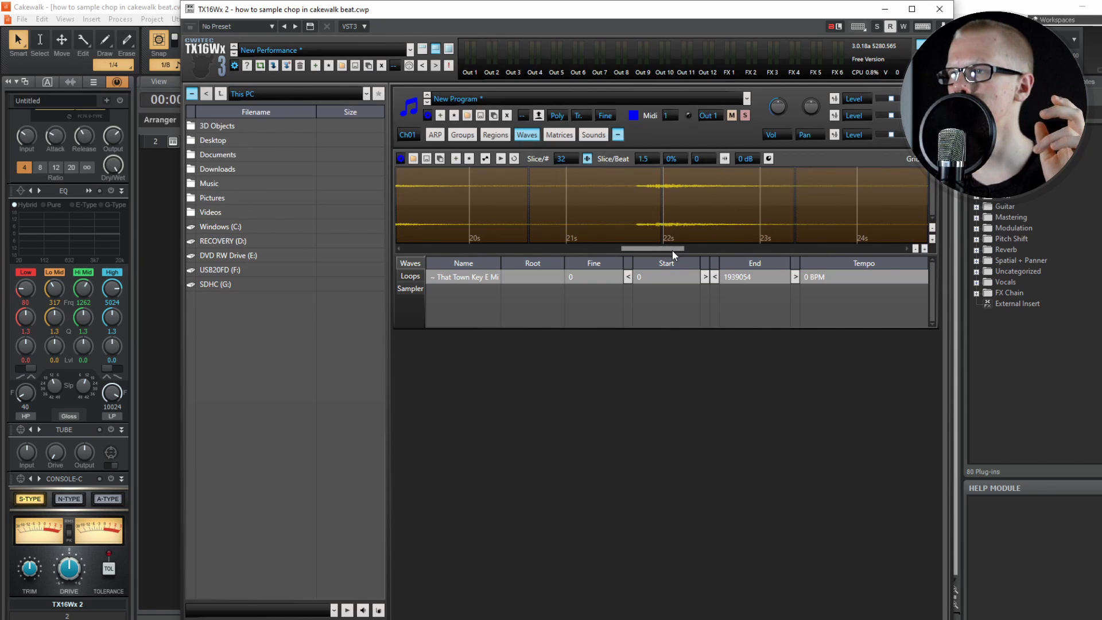
drag(673, 250, 442, 248)
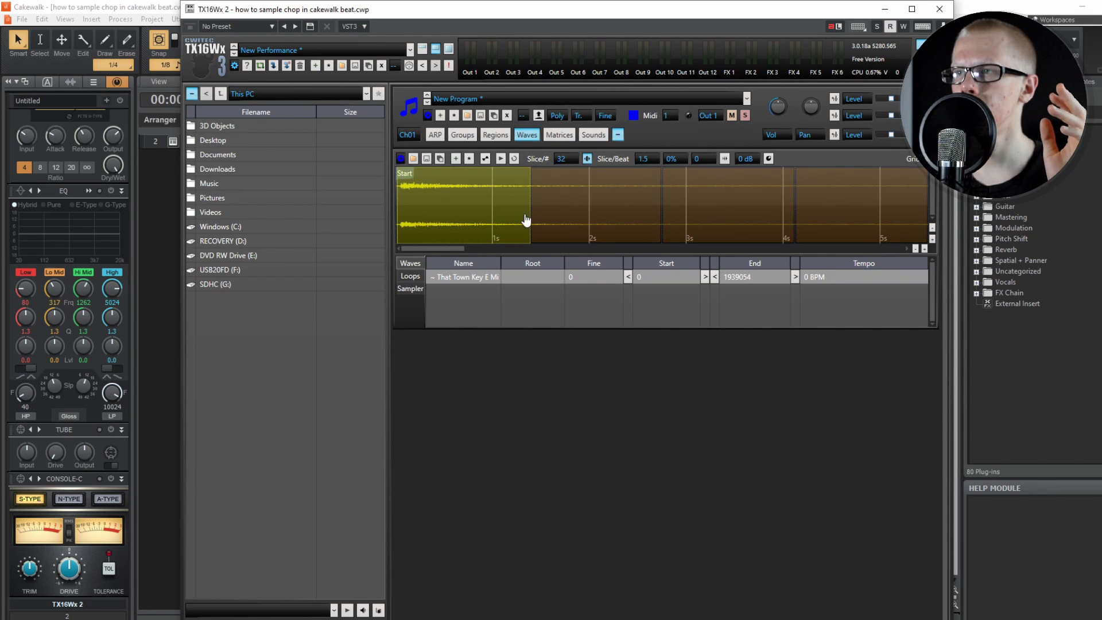
drag(525, 220, 639, 224)
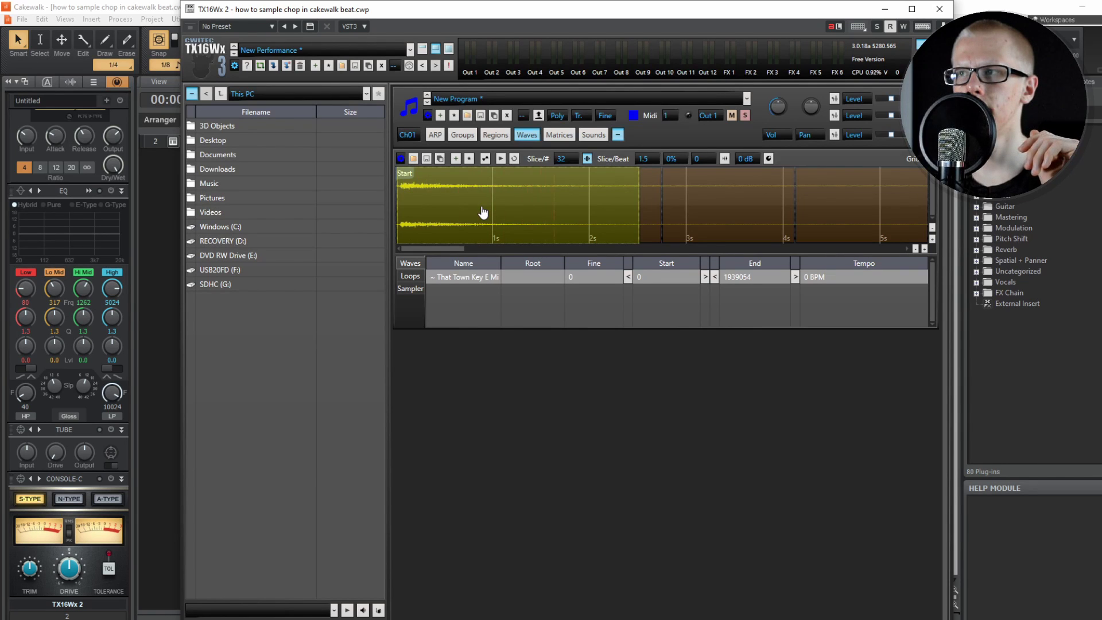
drag(639, 192, 777, 209)
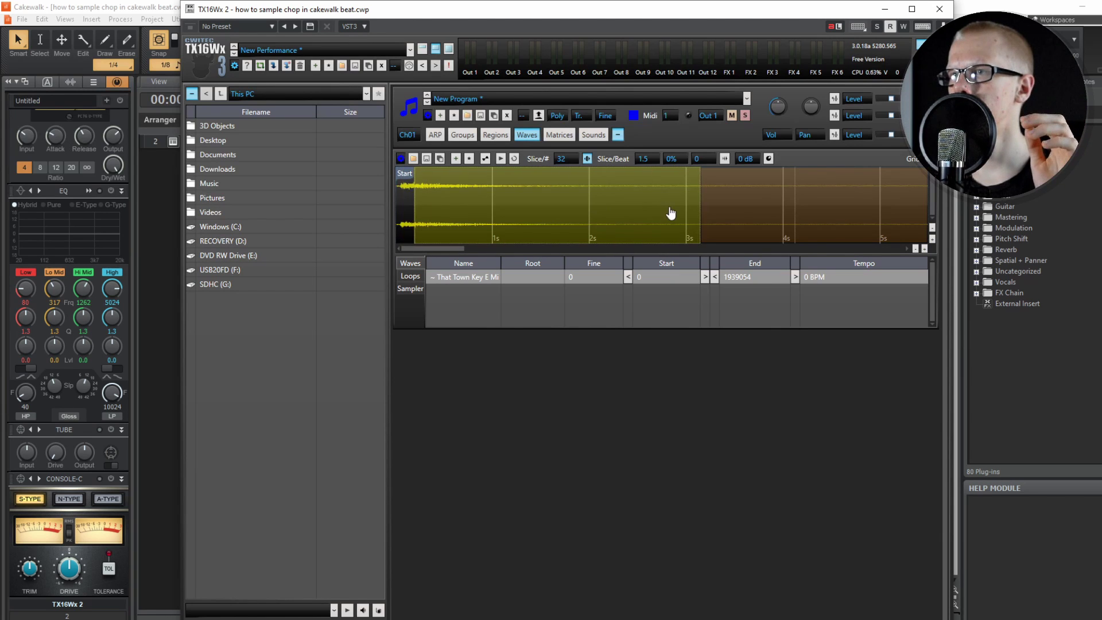
drag(465, 249, 603, 247)
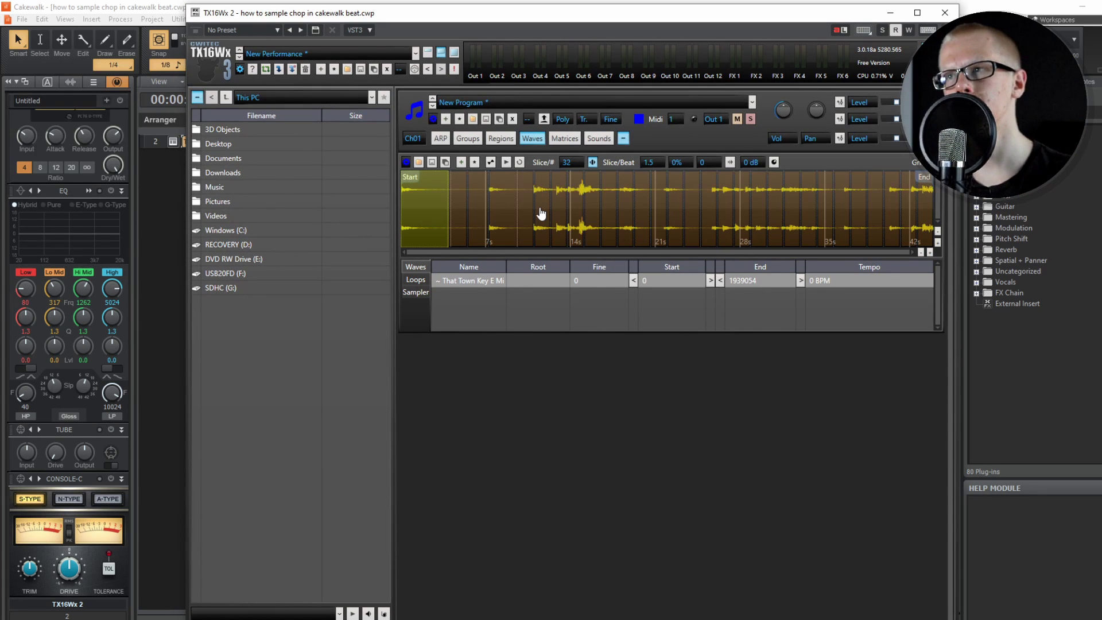
Lay out the wave's slices across the keyboard and show the Regions view
right_click(540, 210)
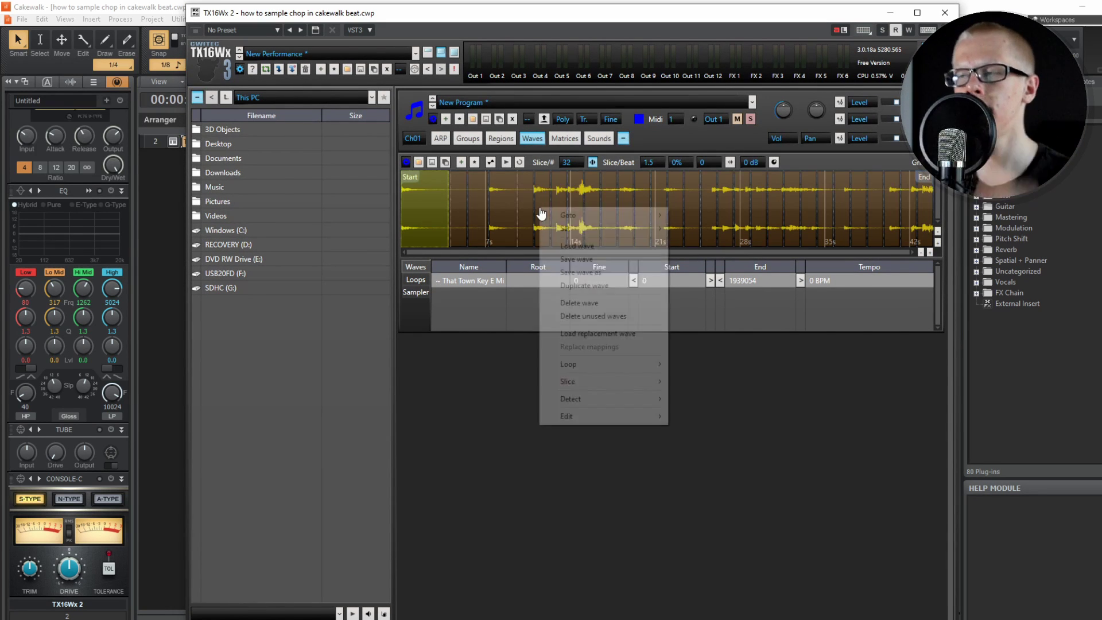
mouse_move(595, 381)
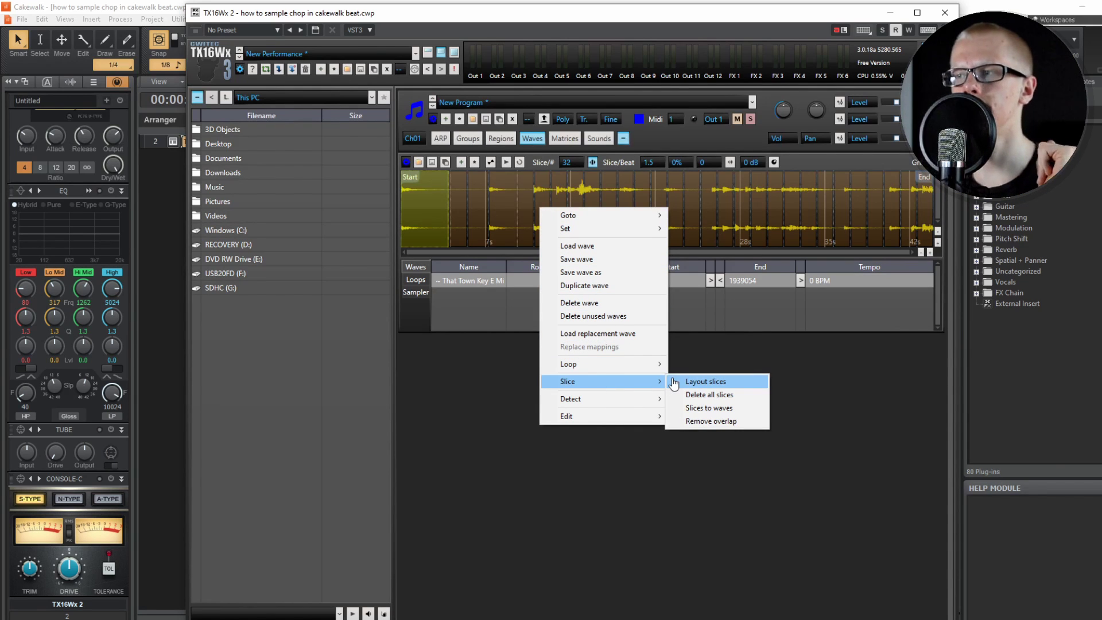
click(673, 382)
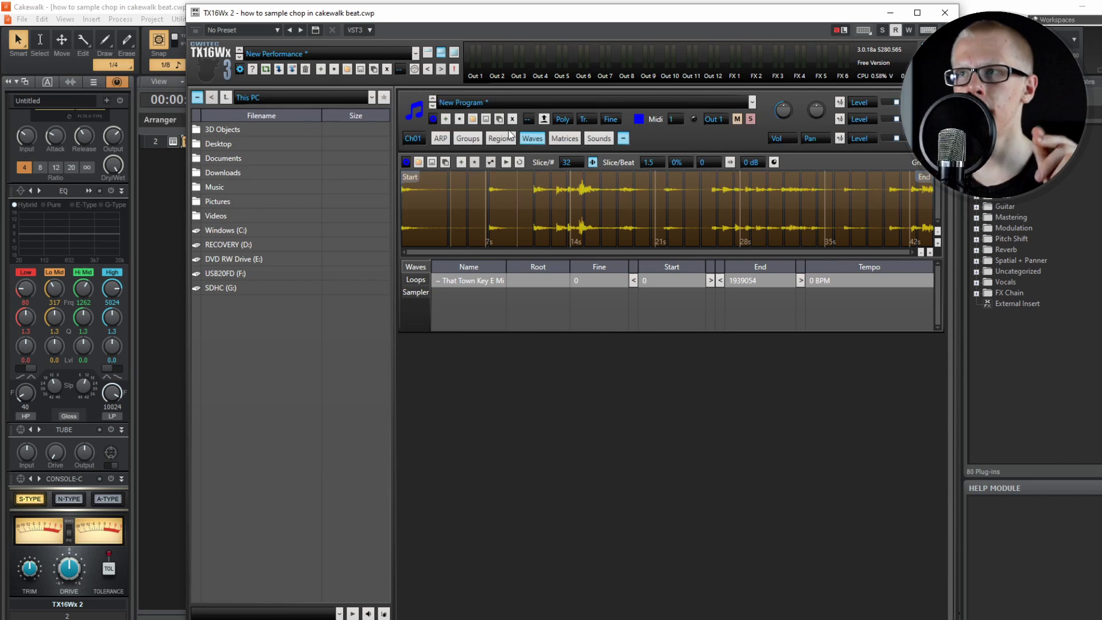
click(509, 138)
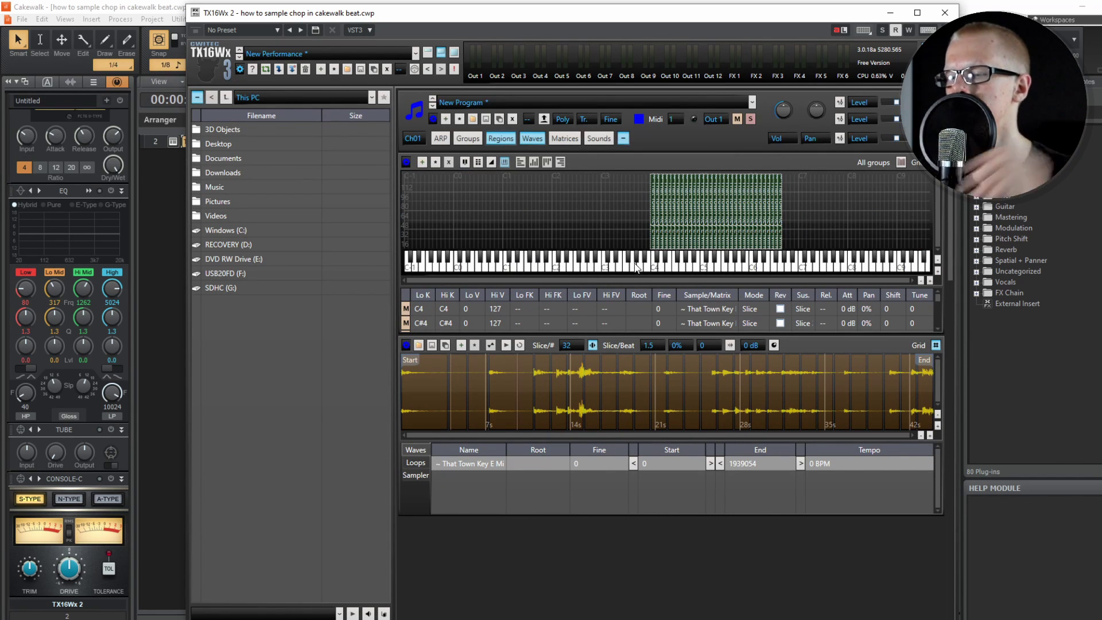
Audition the mapped slices on several keys from C4 upwards
click(654, 268)
click(654, 268)
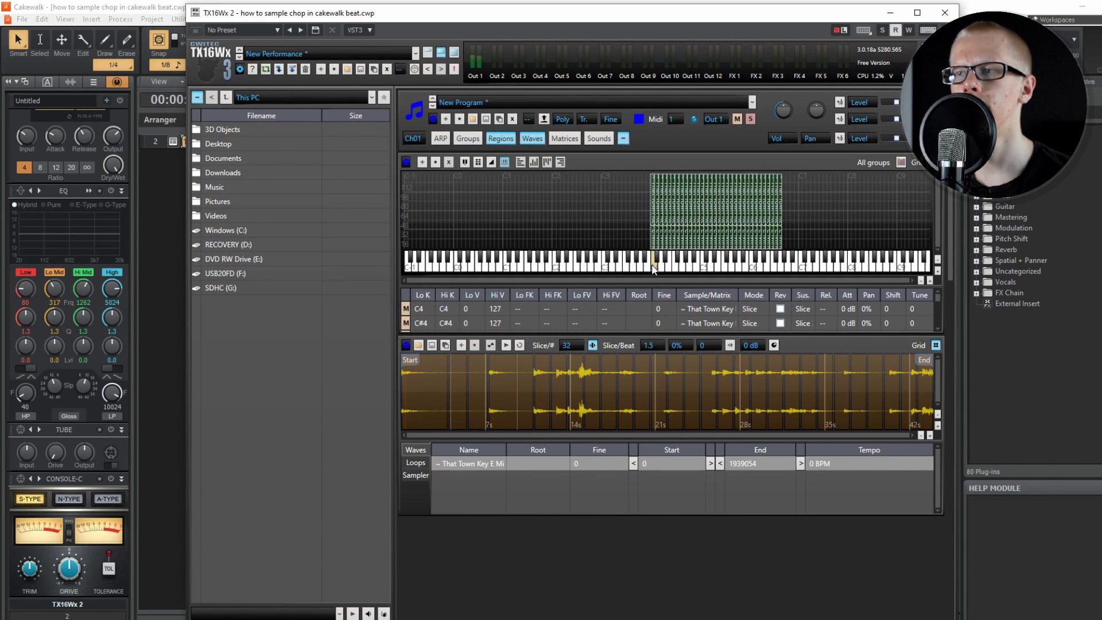
click(689, 267)
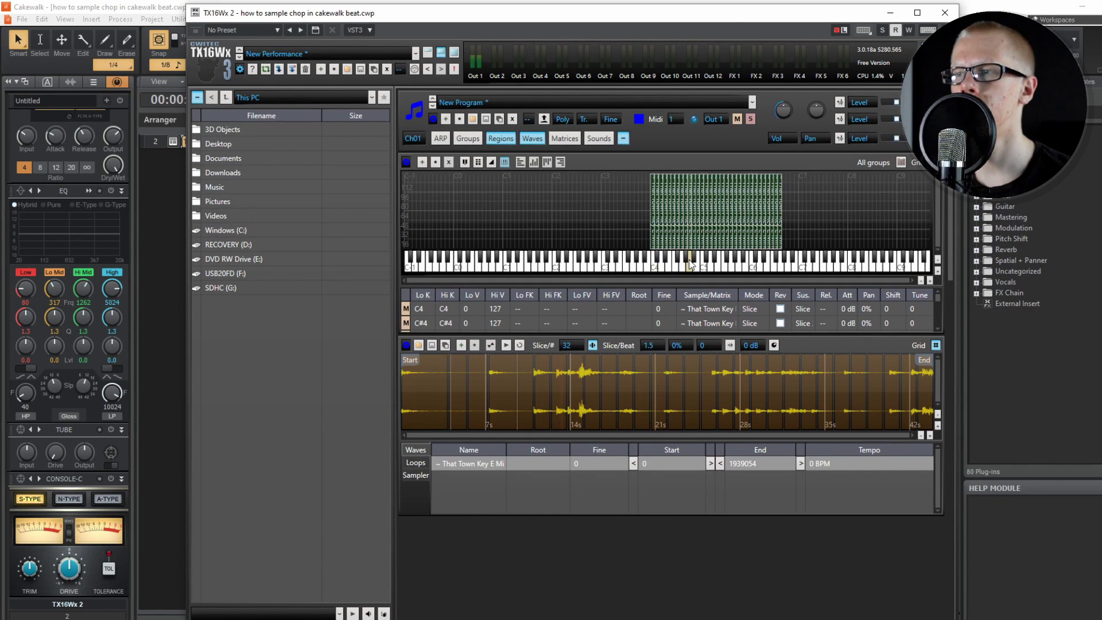
click(735, 270)
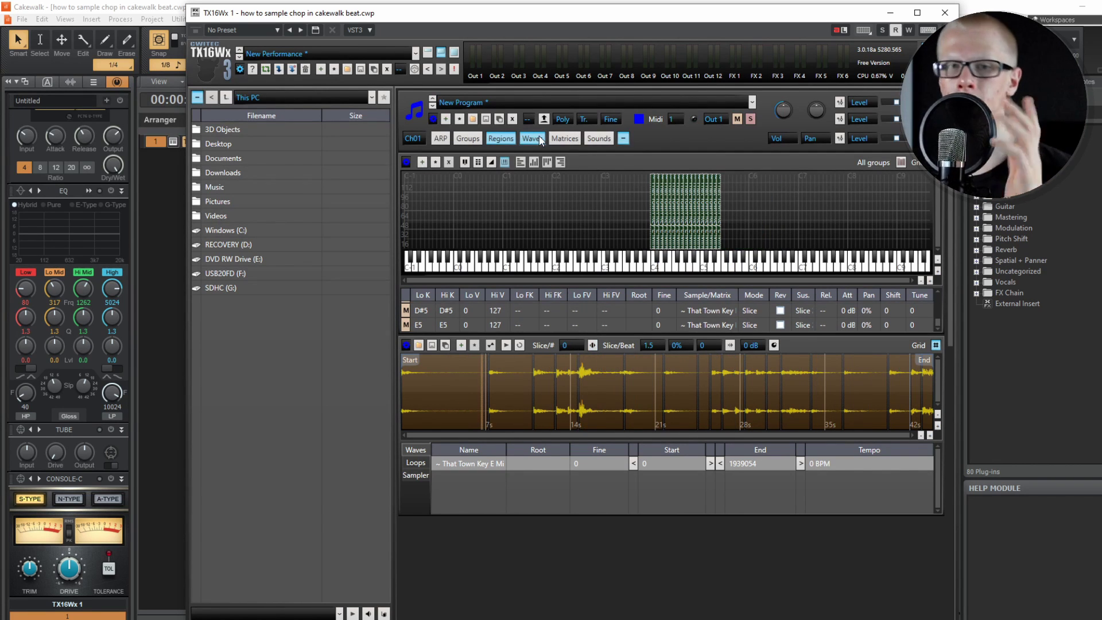
Select all mapped slice regions, swap the Waves view for Sounds, and add a new sound
drag(608, 198, 777, 207)
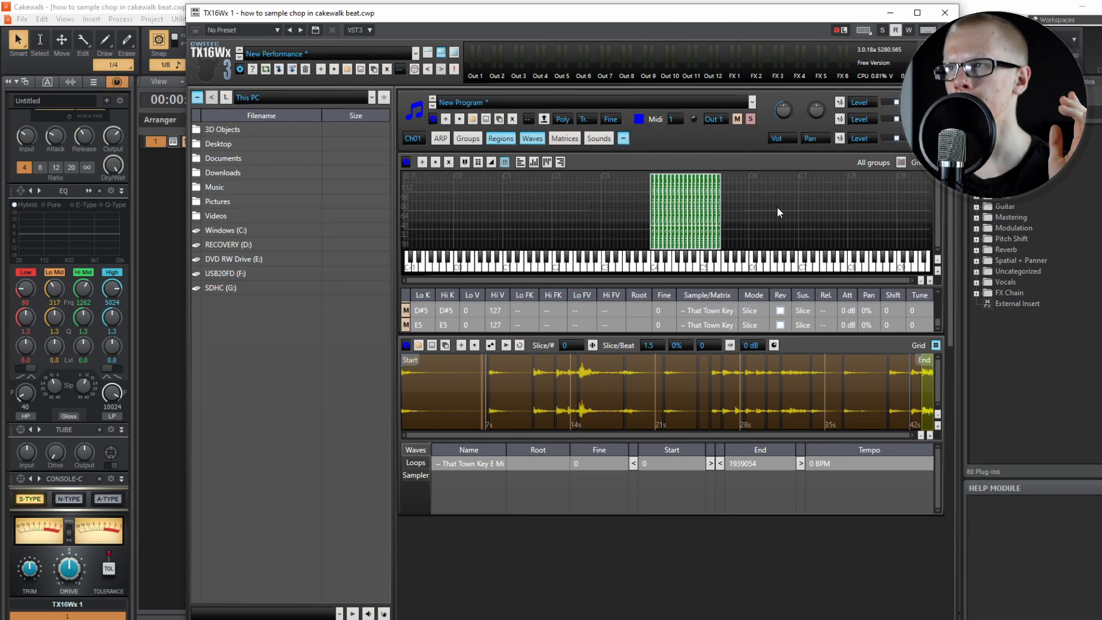
click(532, 139)
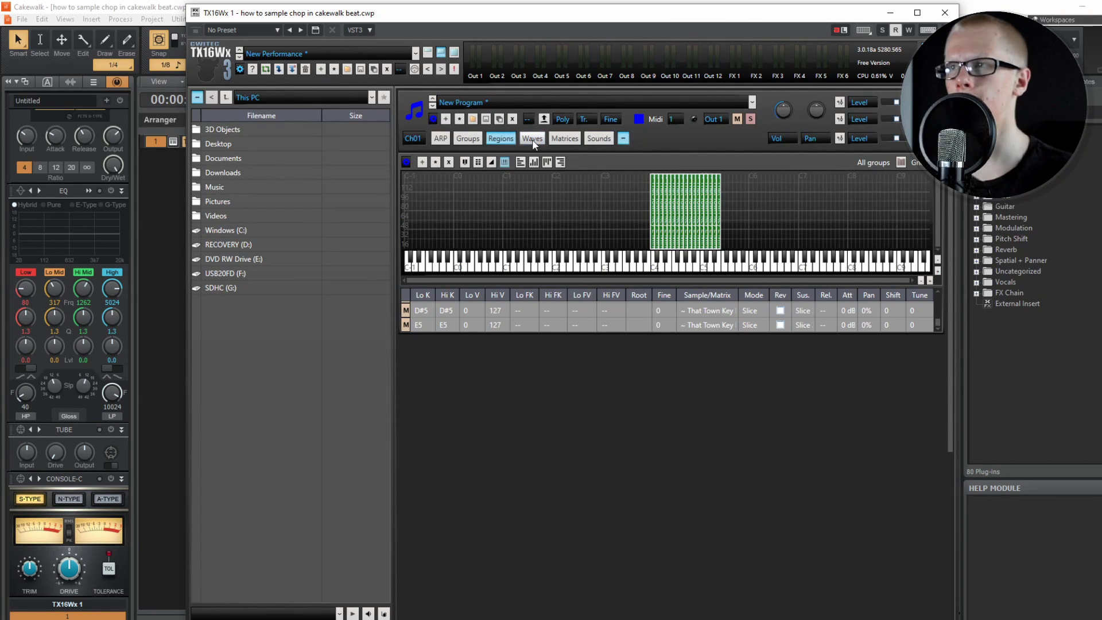
click(597, 143)
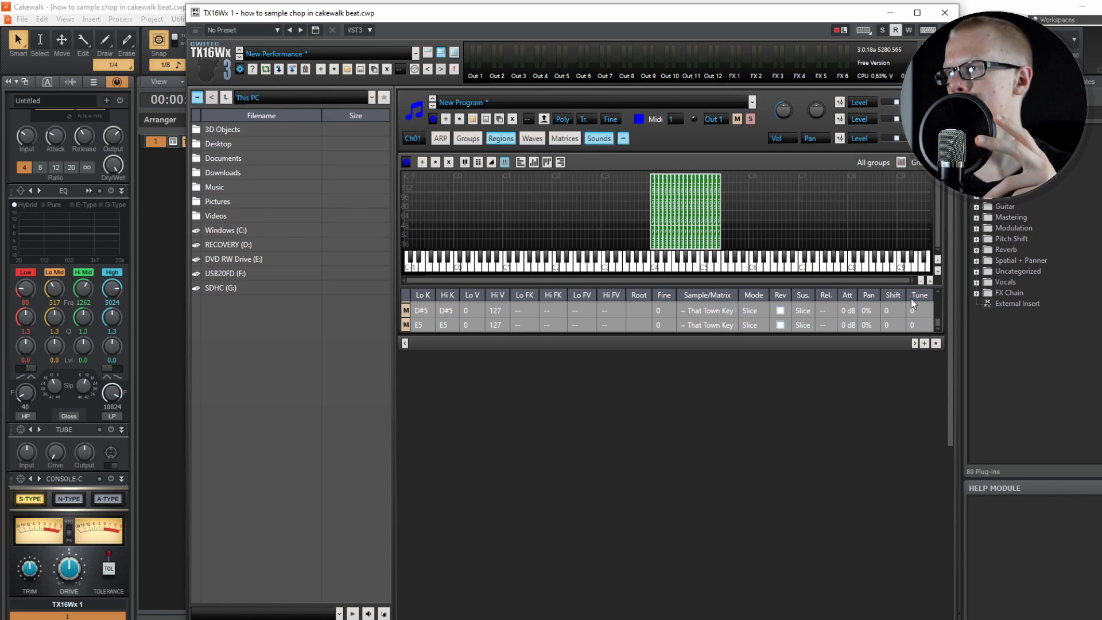
click(924, 343)
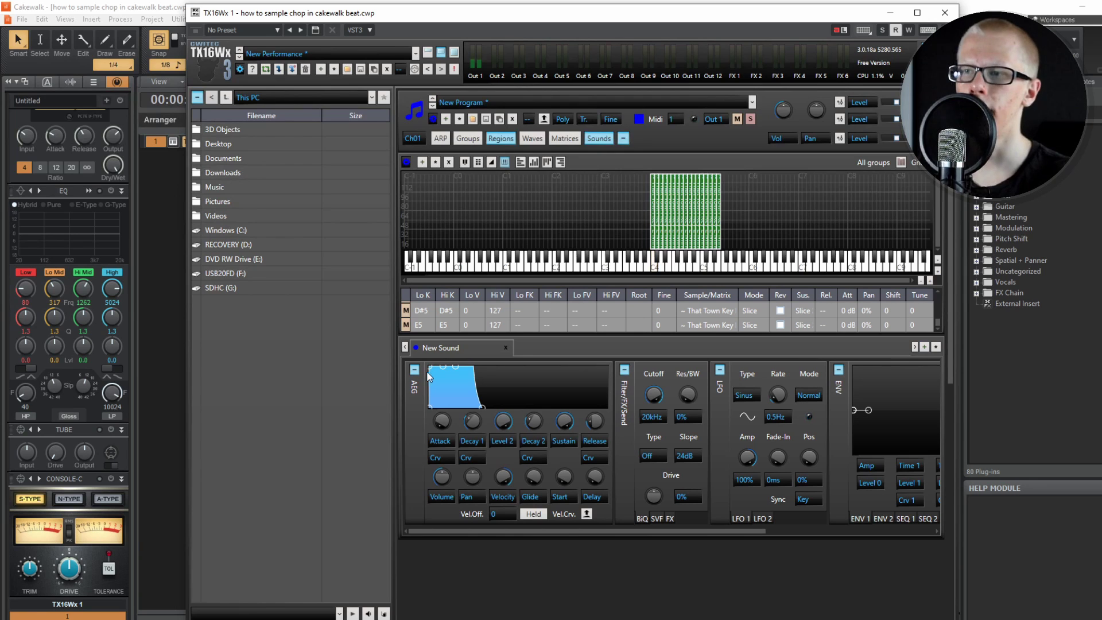
Shape the new sound's amplitude envelope with an attack of about 2.4 ms, and adjust its sustain and release
drag(432, 373, 449, 370)
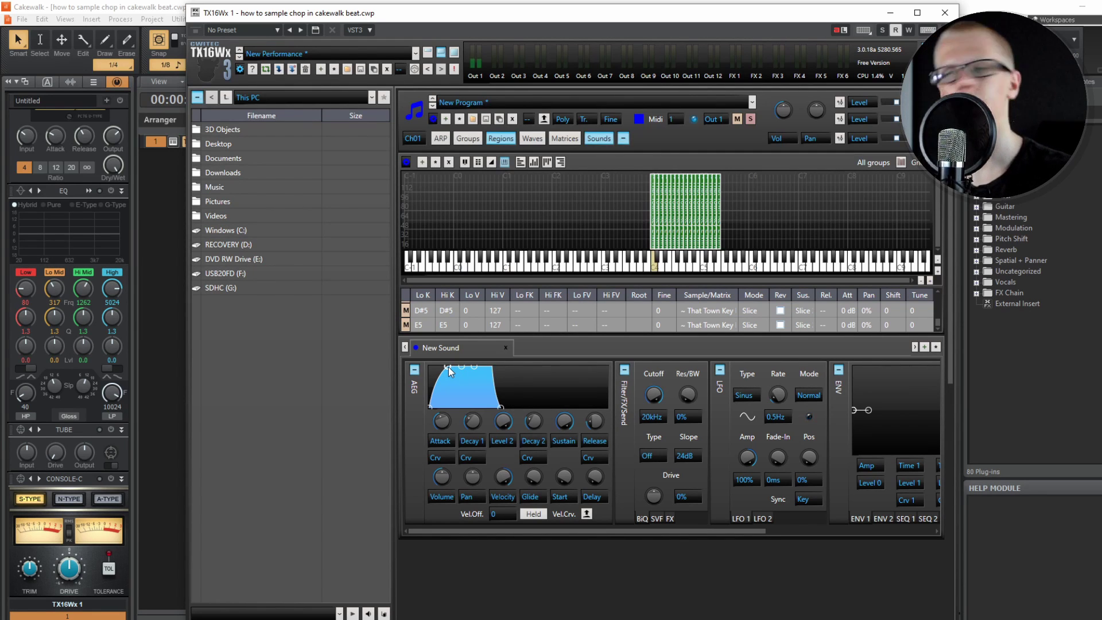
drag(449, 371, 433, 371)
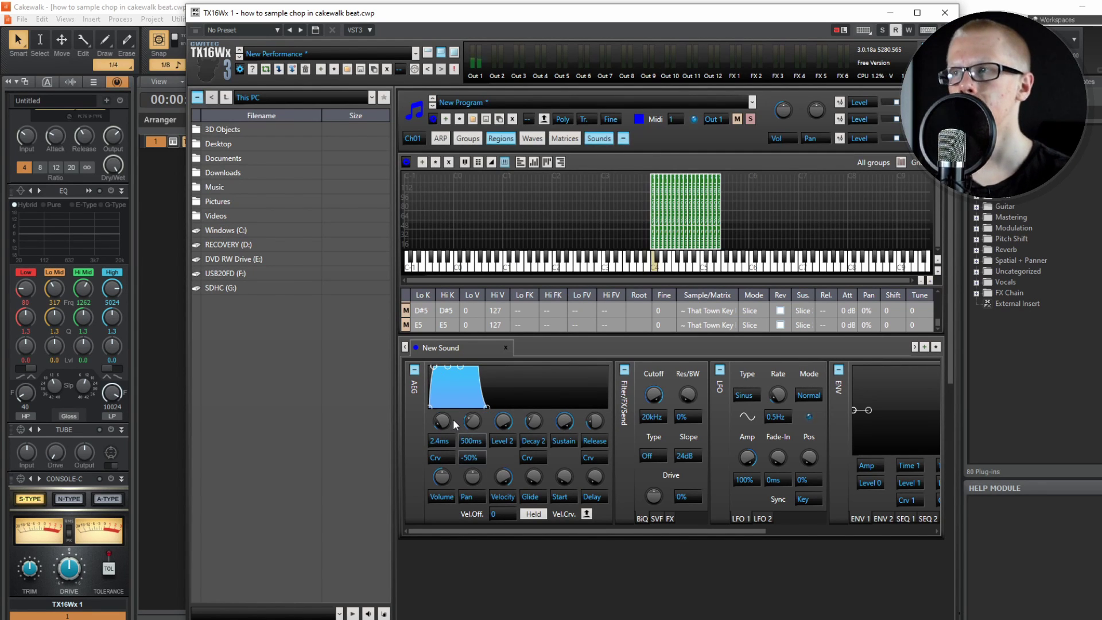
drag(561, 423, 554, 504)
drag(594, 428, 594, 442)
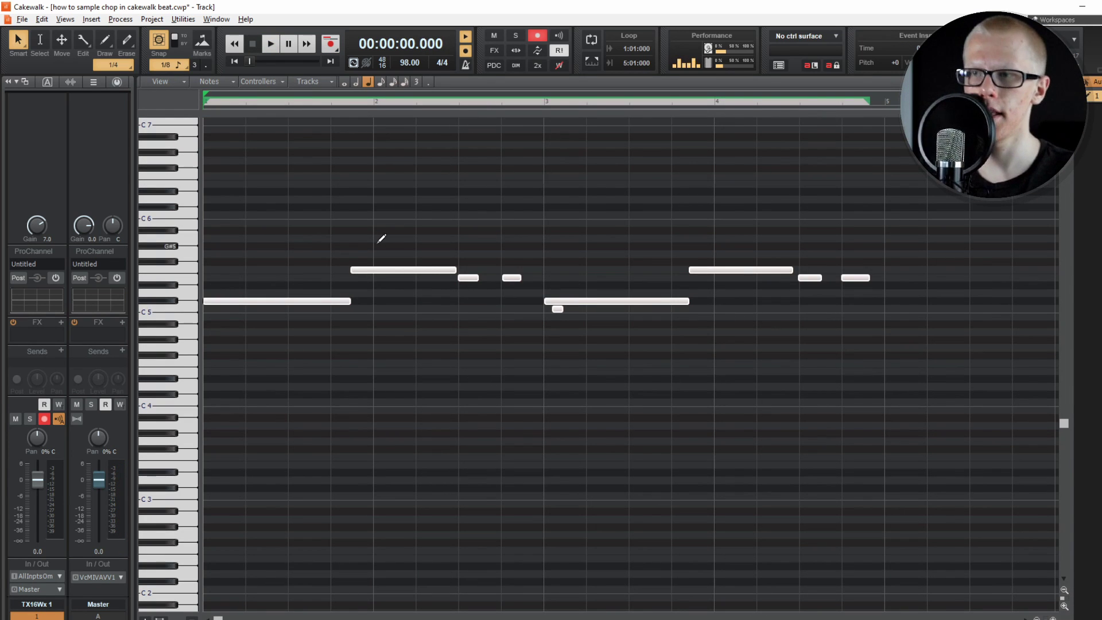
Quantize all the recorded chop notes in the piano roll, deselect them and play the result
key(q)
key(Return)
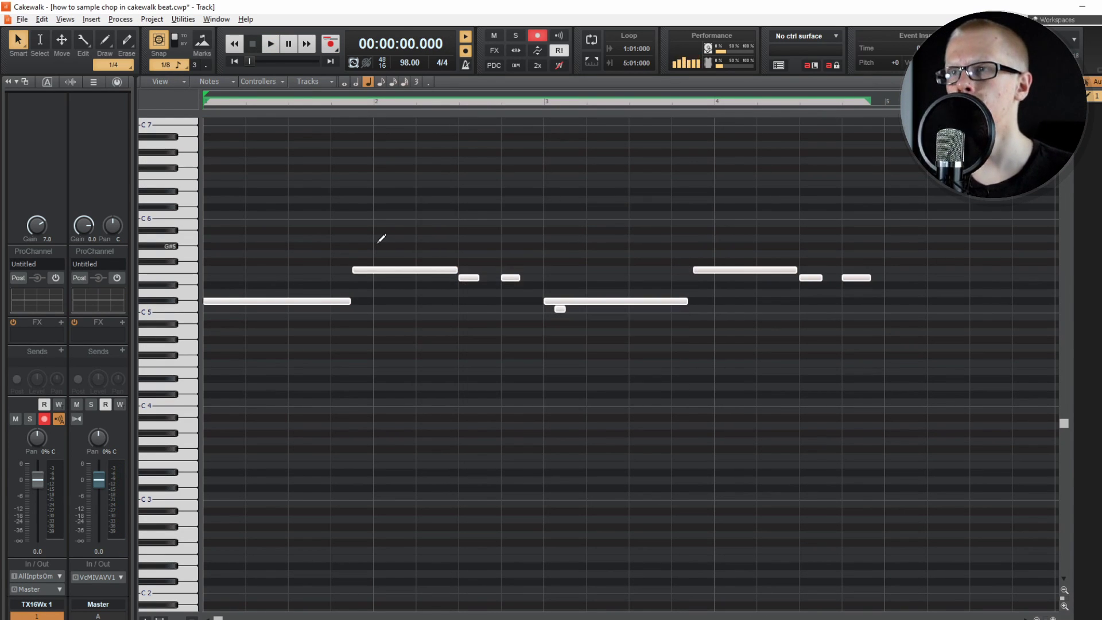
key(ctrl+shift+a)
key(space)
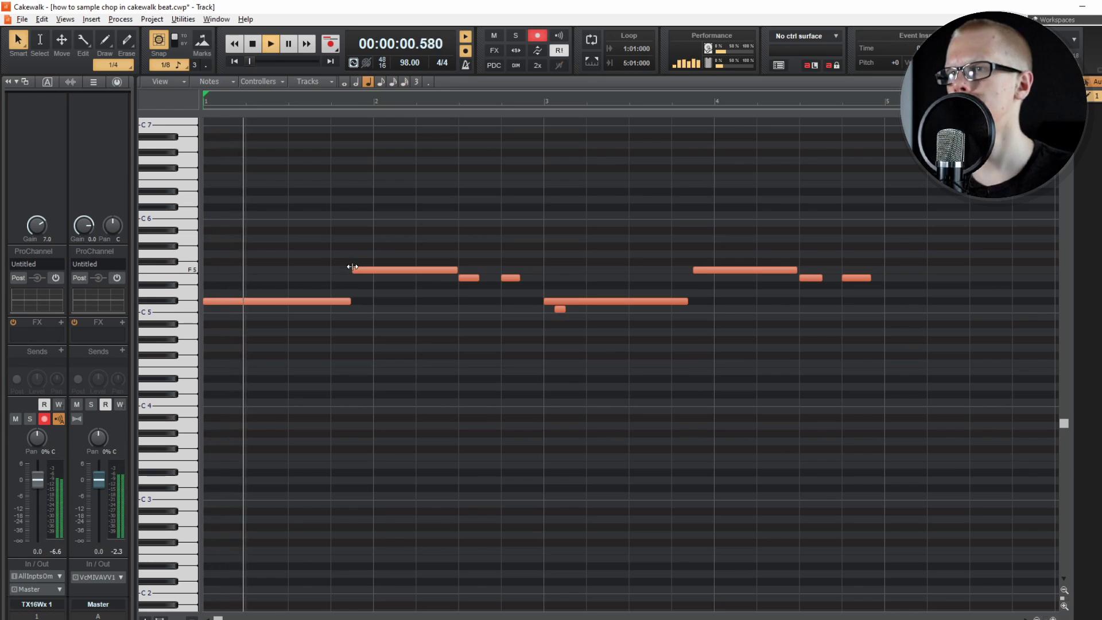
Delete the stray short note near the start of bar 3, lengthen notes to close the gaps, and play the pattern
right_click(559, 308)
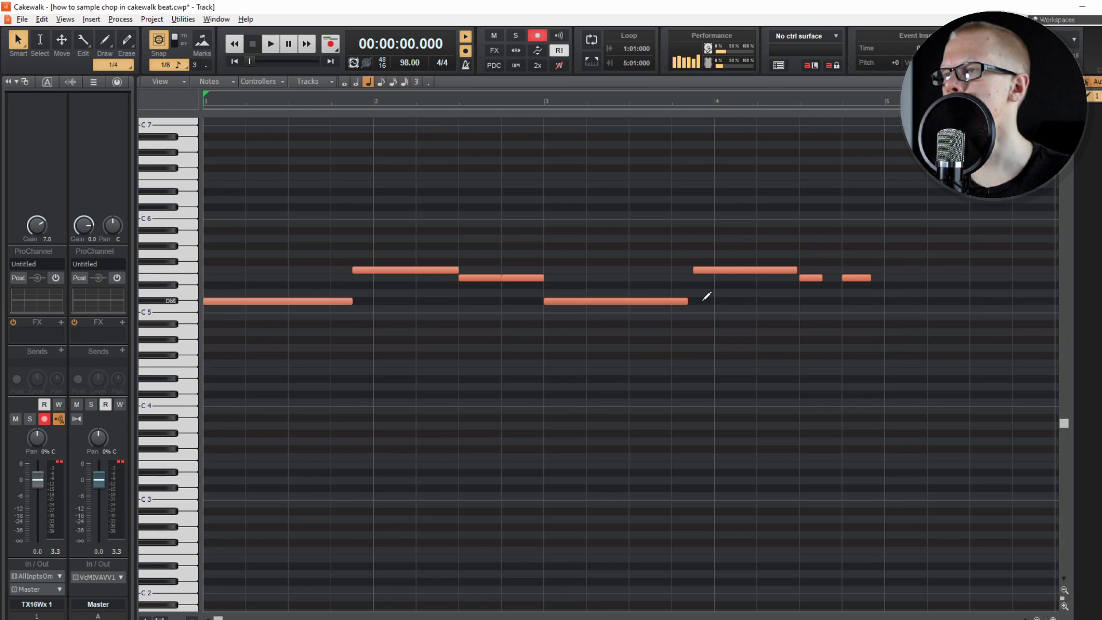
drag(684, 301, 694, 301)
drag(797, 270, 822, 278)
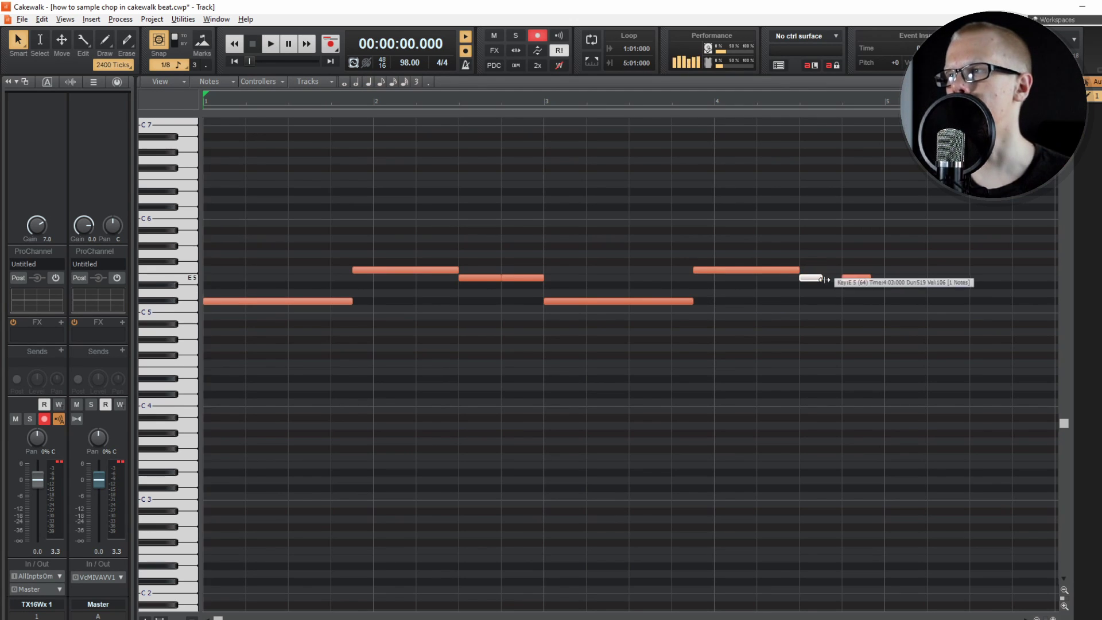
key(space)
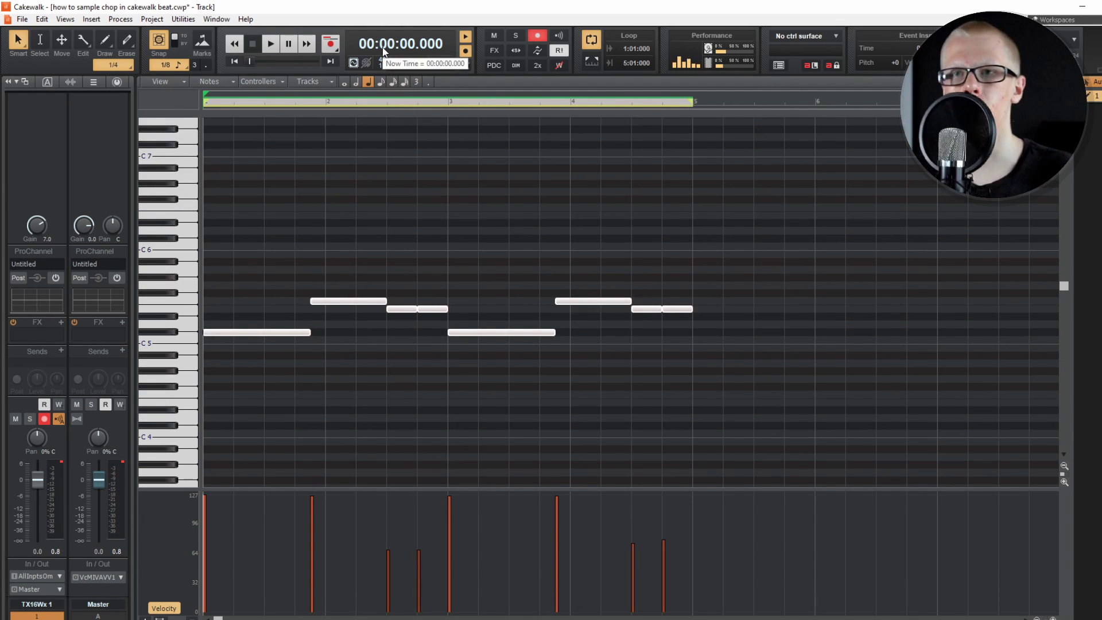
Play the edited chop pattern and freeze the TX16Wx 1 synth track
key(space)
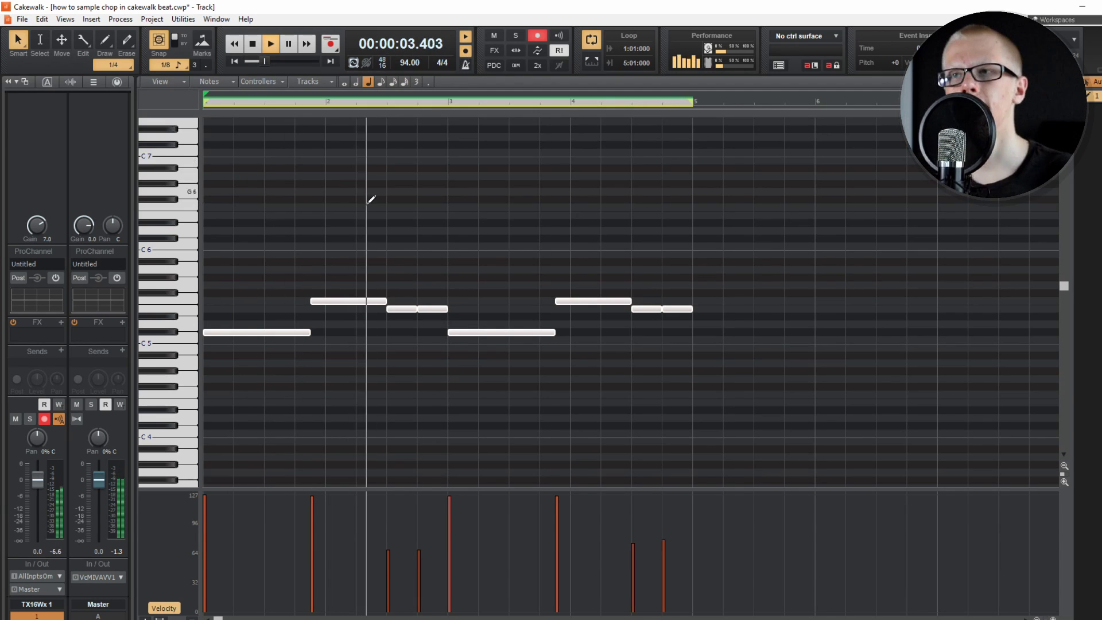
key(space)
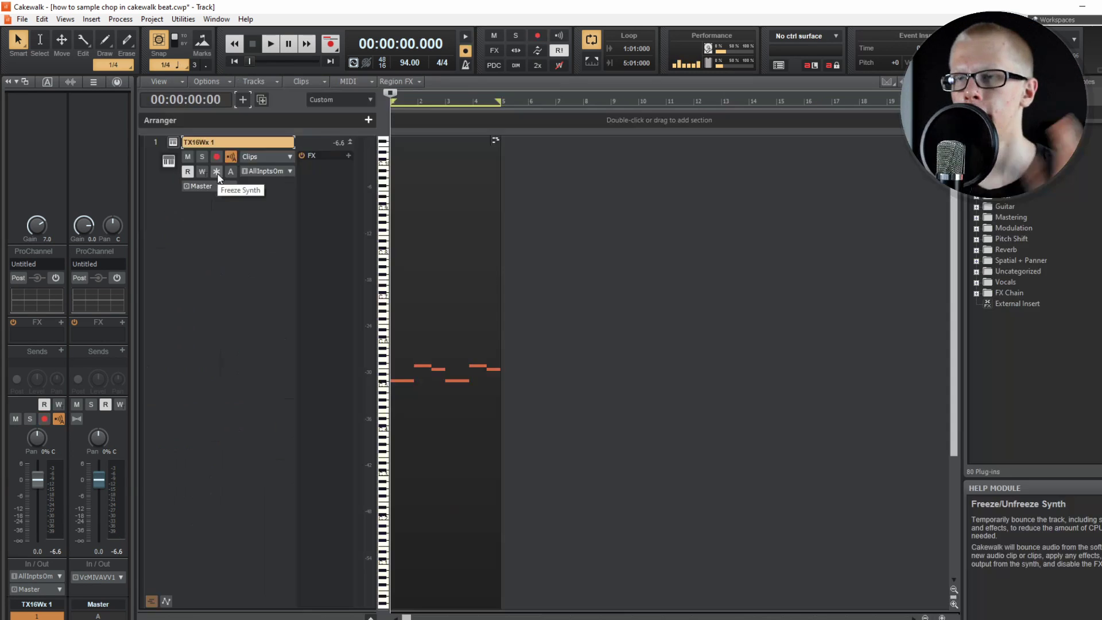
scroll(241, 250, down, 3)
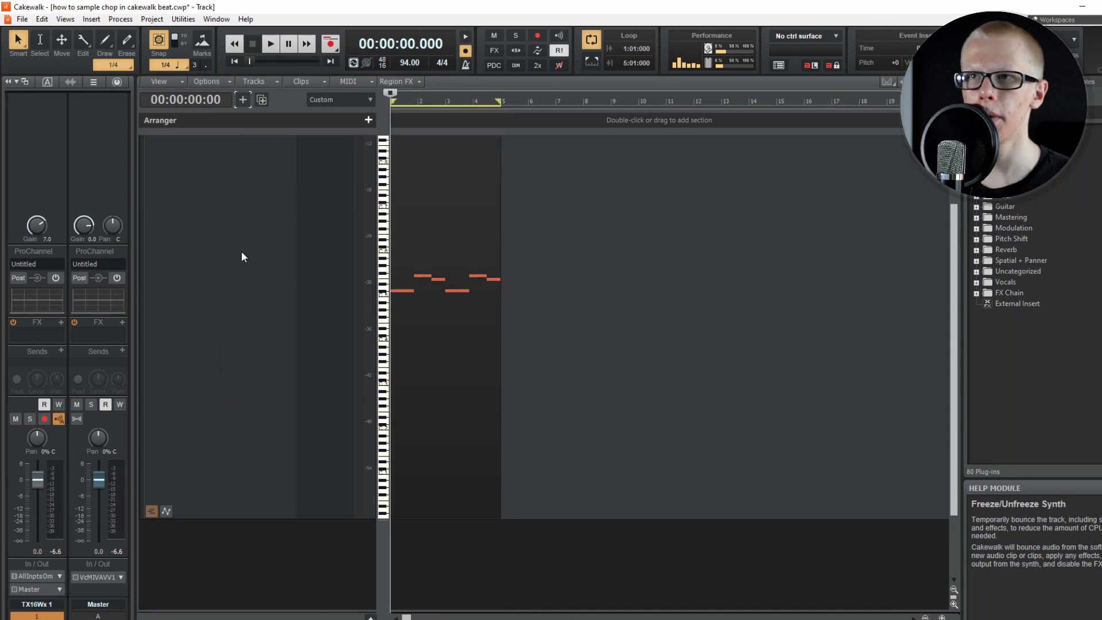
scroll(243, 251, up, 3)
click(212, 172)
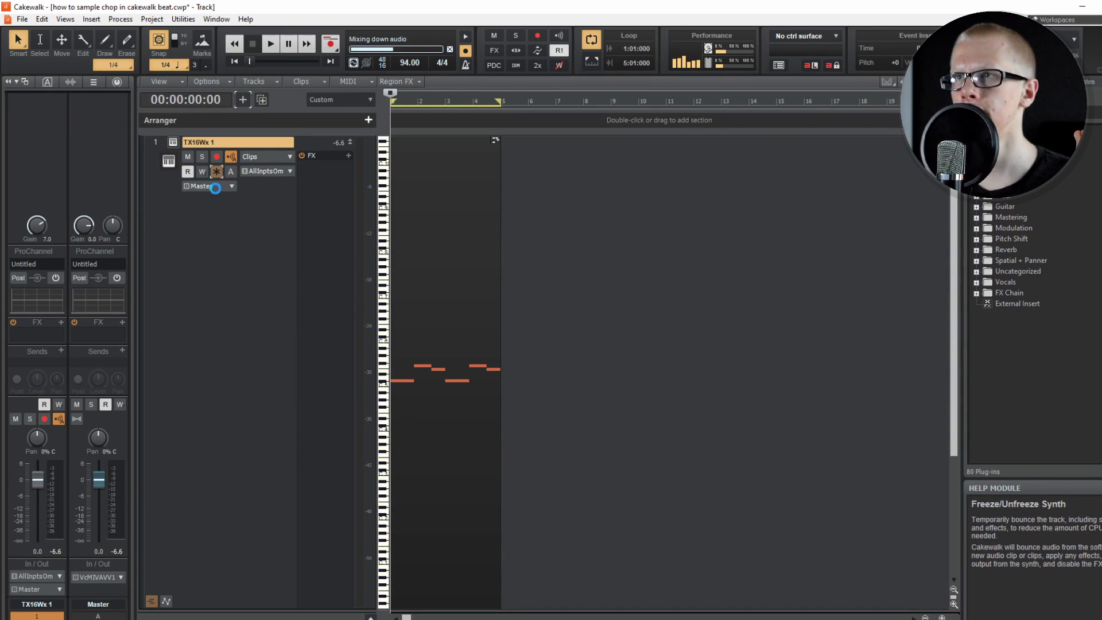
Copy the frozen TX16Wx 1 audio clip onto a new audio track below it, and expand that track
scroll(273, 269, up, 2)
click(454, 255)
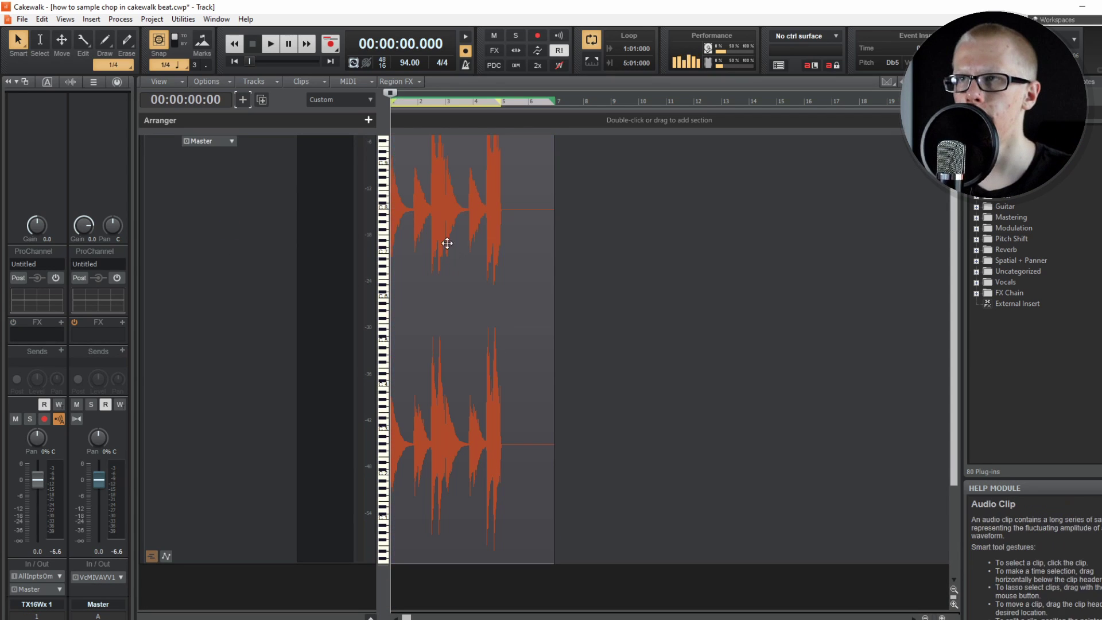
scroll(442, 229, down, 3)
middle_click(441, 228)
drag(441, 241, 416, 455)
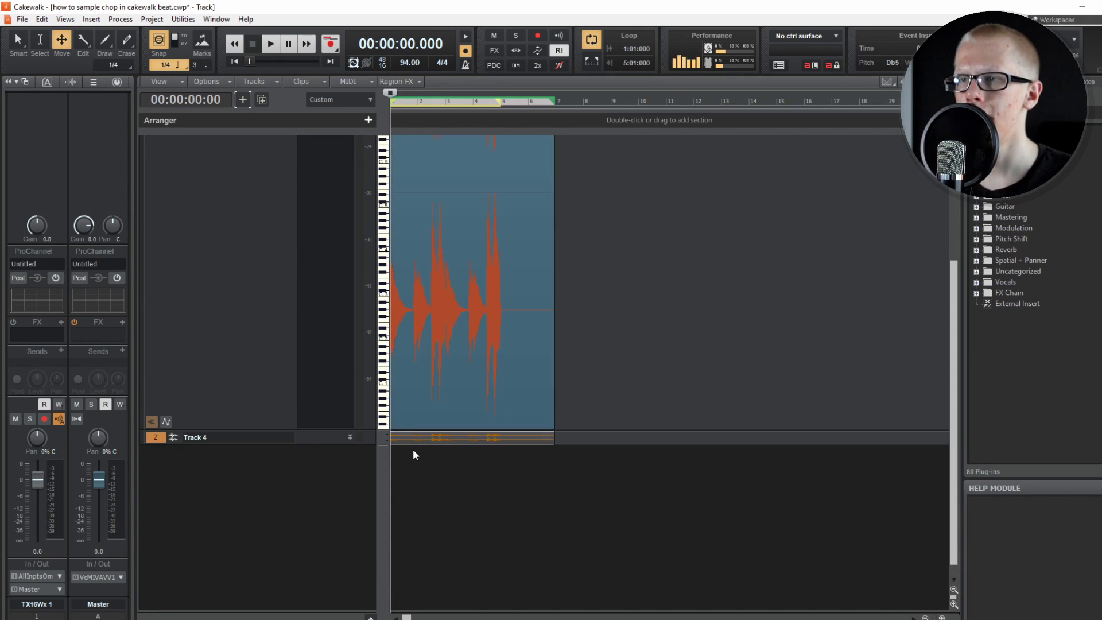
click(350, 438)
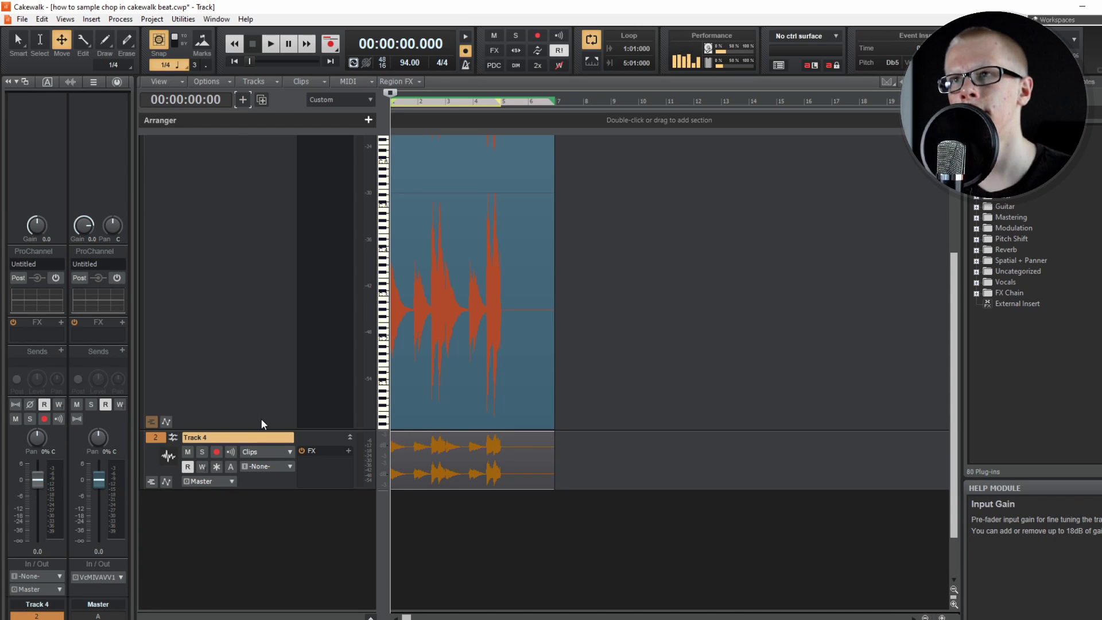
Unfreeze the TX16Wx 1 synth track to bring back its MIDI clip
scroll(263, 423, up, 3)
click(235, 213)
click(216, 173)
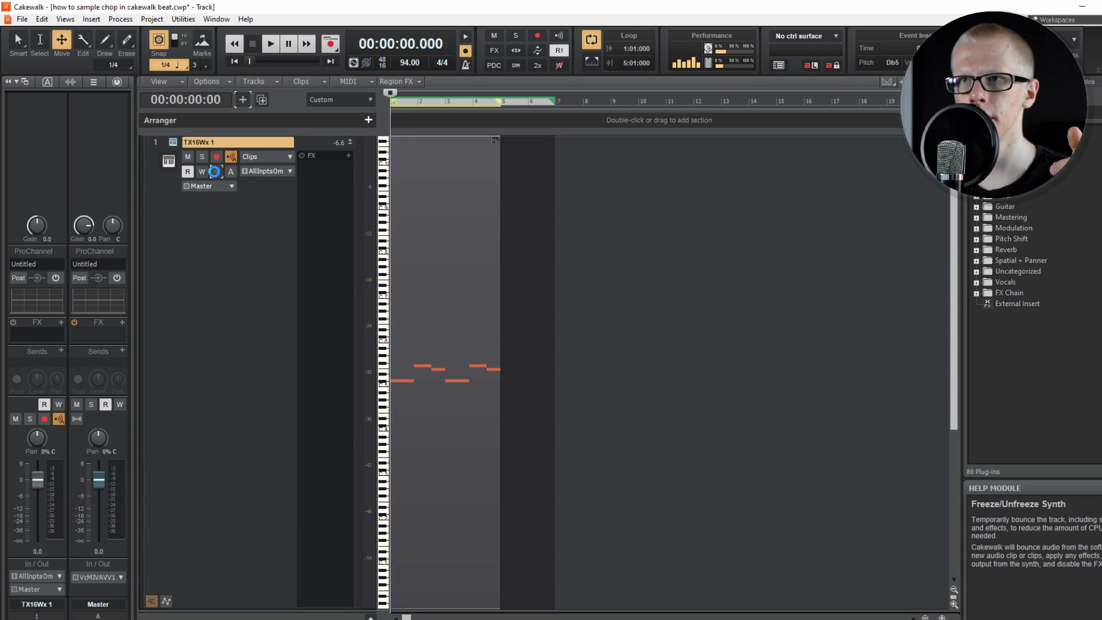
scroll(445, 357, down, 2)
click(447, 336)
scroll(419, 342, up, 2)
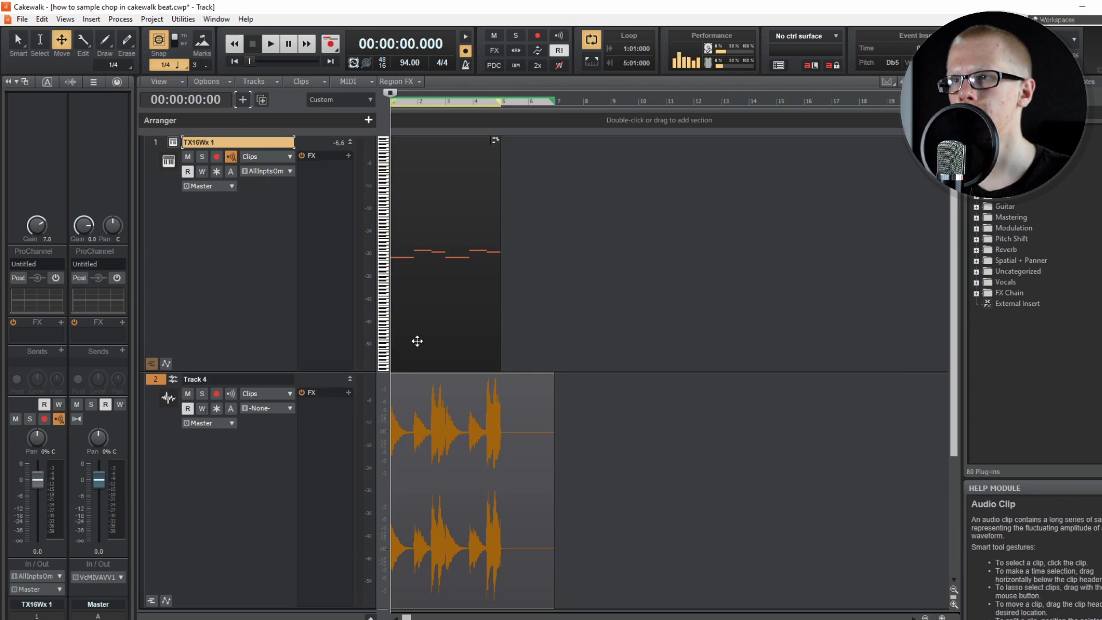
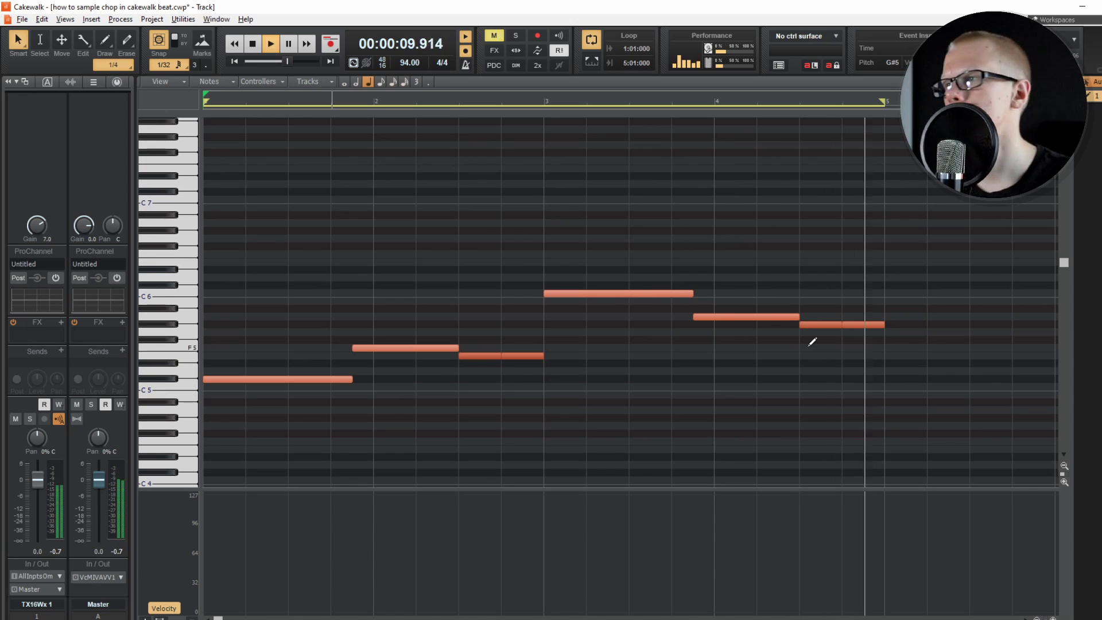
Raise the first of the two short notes ending bar 4, and browse the samples folder in Komplete Kontrol for drum sounds
click(829, 324)
drag(825, 324, 825, 295)
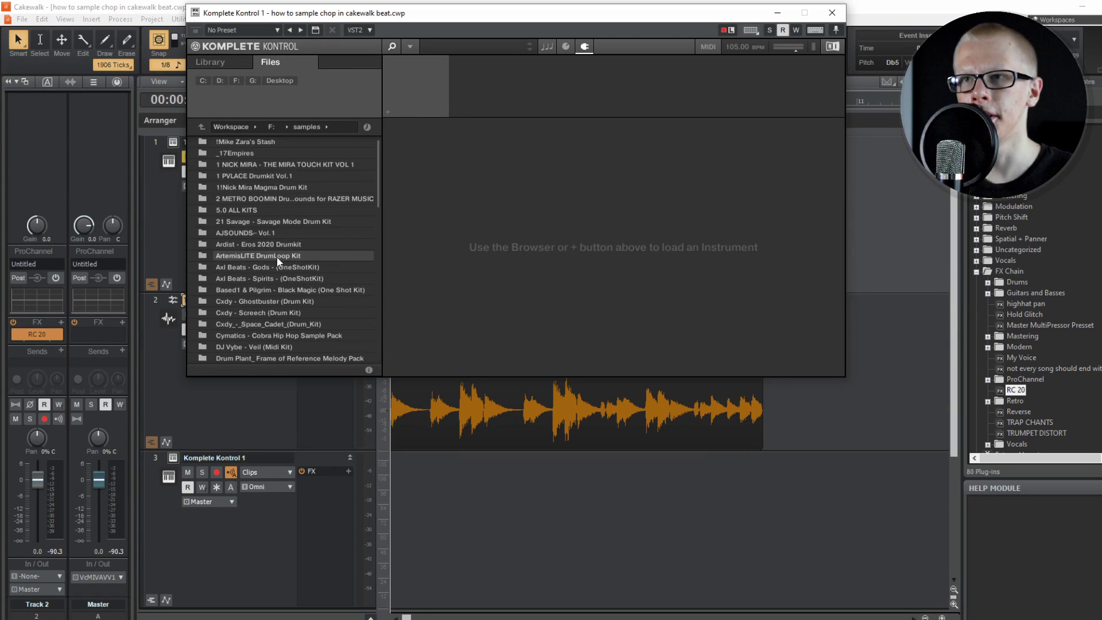
scroll(276, 266, down, 5)
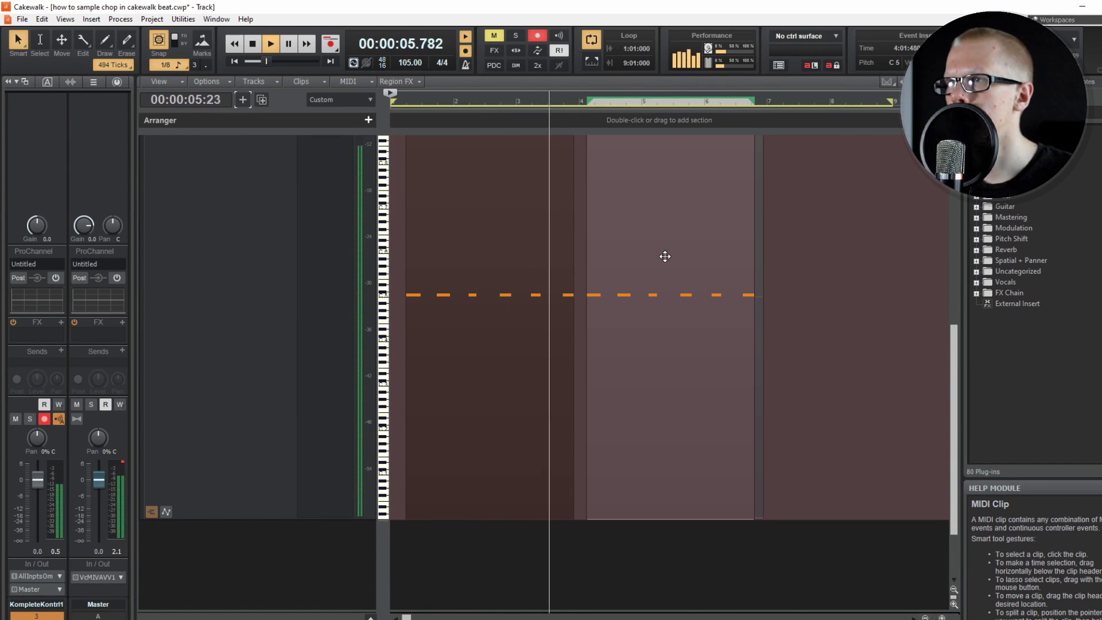
Move the second Komplete Kontrol 1 clip to 4:02:000 and place another copy of it at 7:02:000
drag(671, 261, 675, 261)
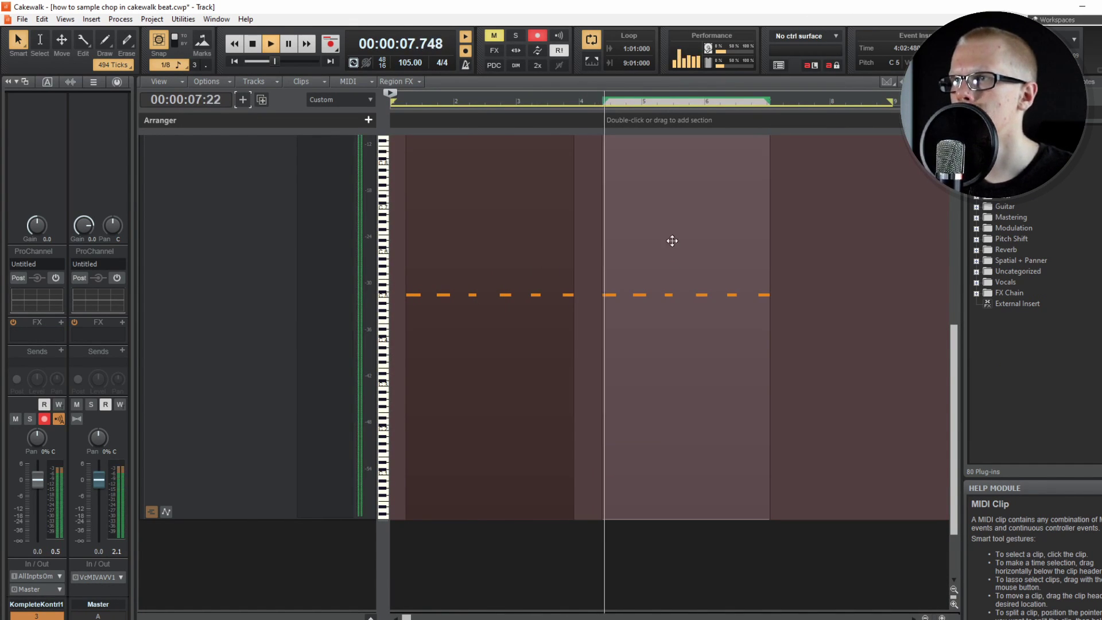
drag(675, 223, 674, 224)
scroll(674, 224, right, 3)
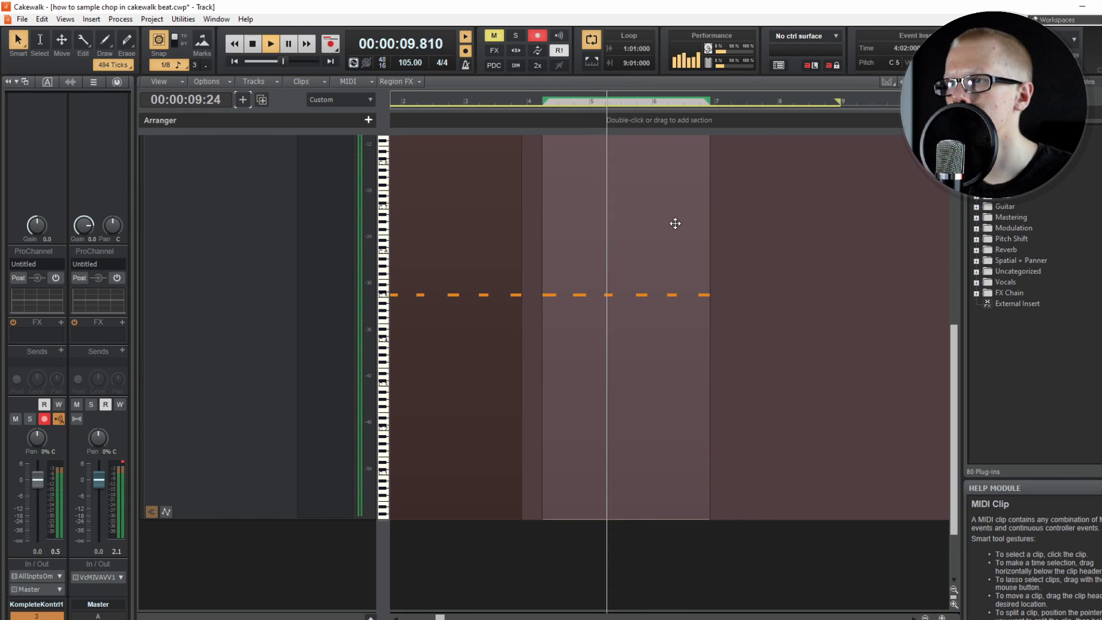
scroll(674, 224, down, 1)
scroll(674, 224, right, 3)
drag(584, 177, 773, 192)
scroll(771, 194, right, 1)
scroll(740, 206, down, 2)
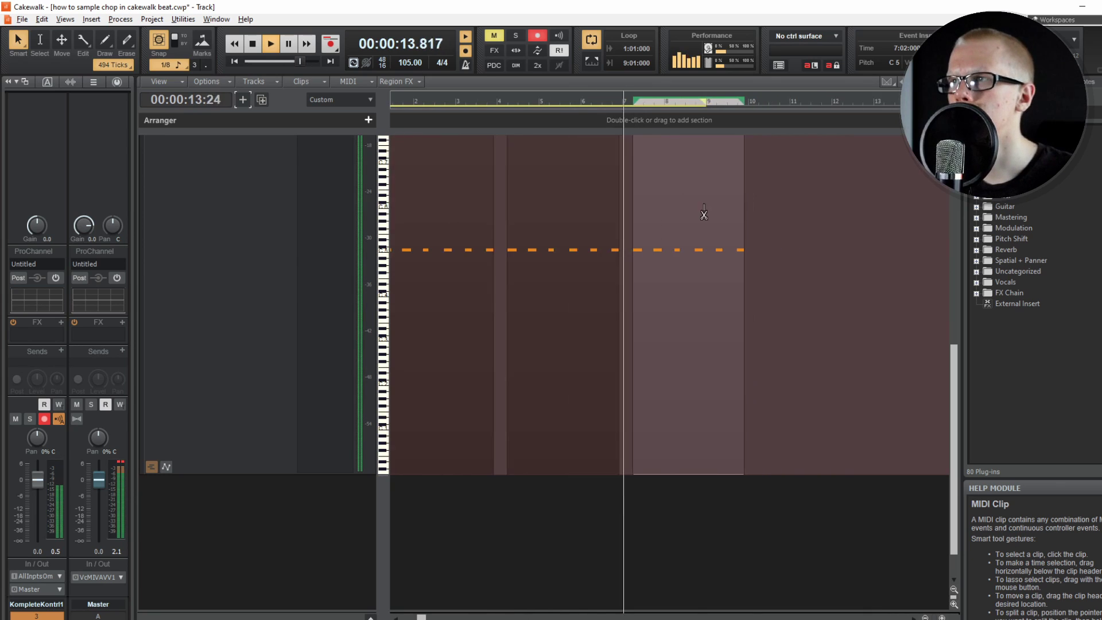
scroll(651, 218, up, 2)
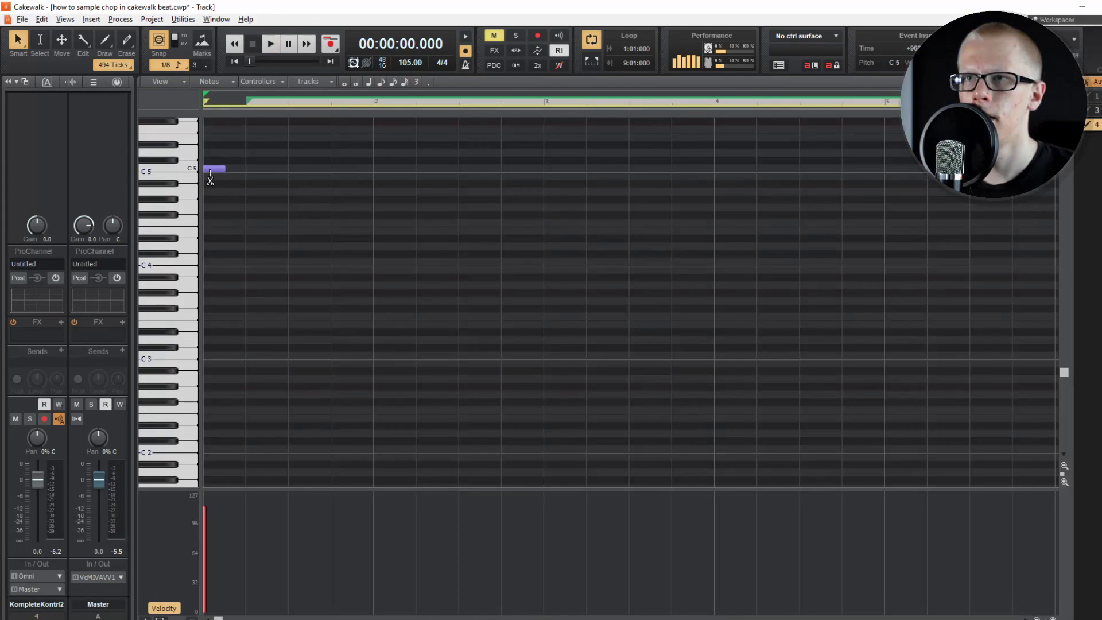
Adjust the opening C 5 notes of Komplete Kontrol 2, and add two sixteenth notes on C 5 halfway through beat 3 of bar 1
key(space)
key(space)
drag(240, 169, 230, 169)
key(space)
scroll(276, 199, up, 2)
click(358, 176)
key(space)
key(space)
alt+click(371, 177)
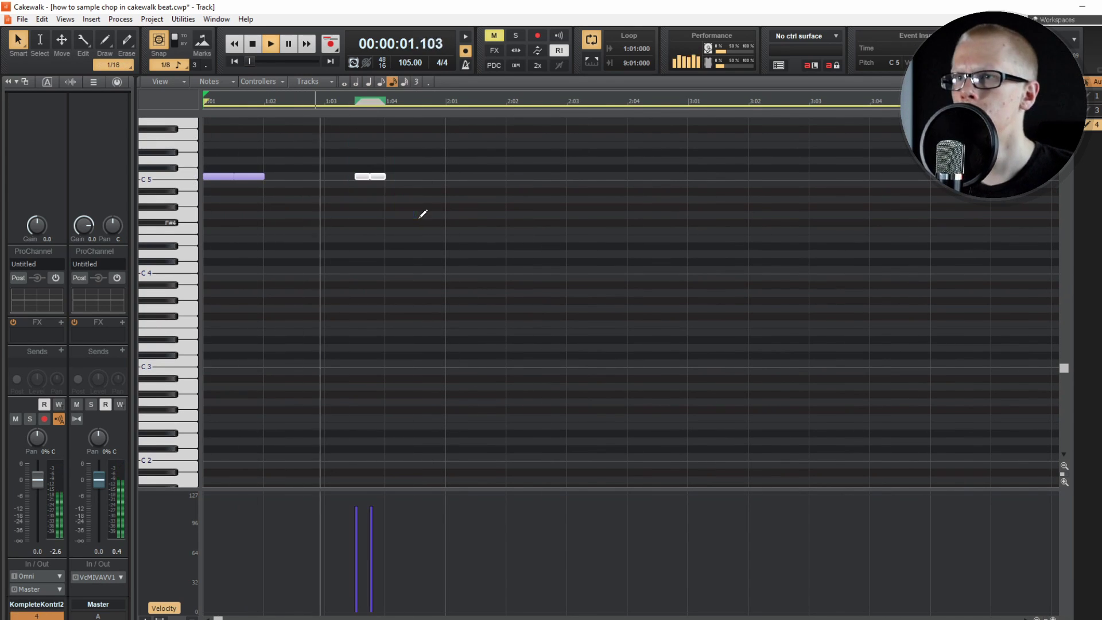
Listen to the pattern, move the two sixteenth notes to beat 3 of bar 1, and play it again
key(space)
key(space)
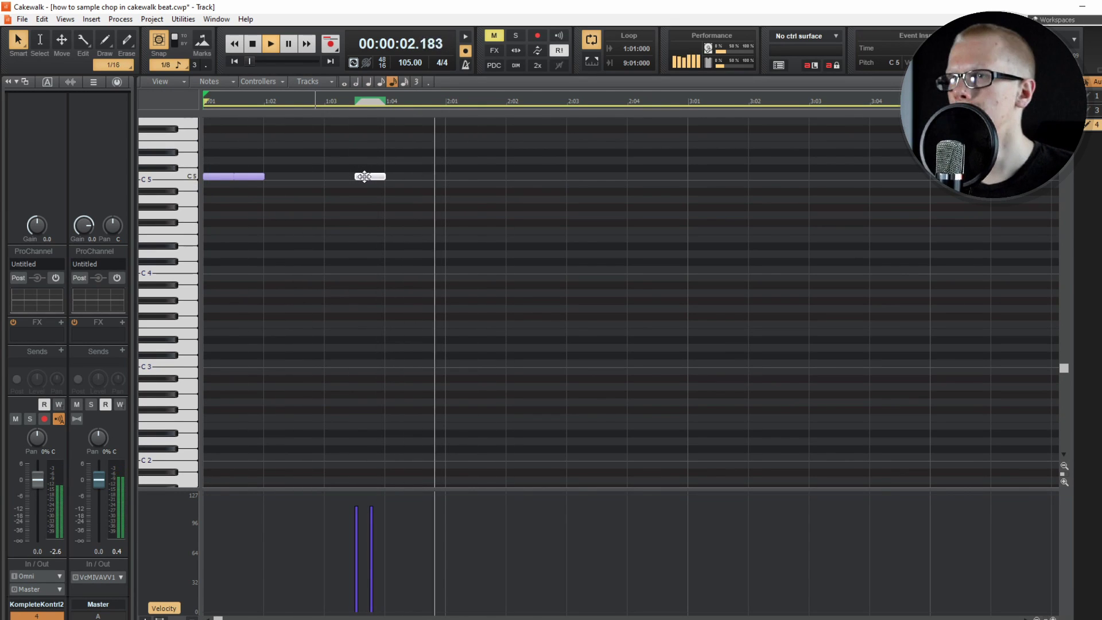
key(space)
drag(365, 176, 337, 174)
key(space)
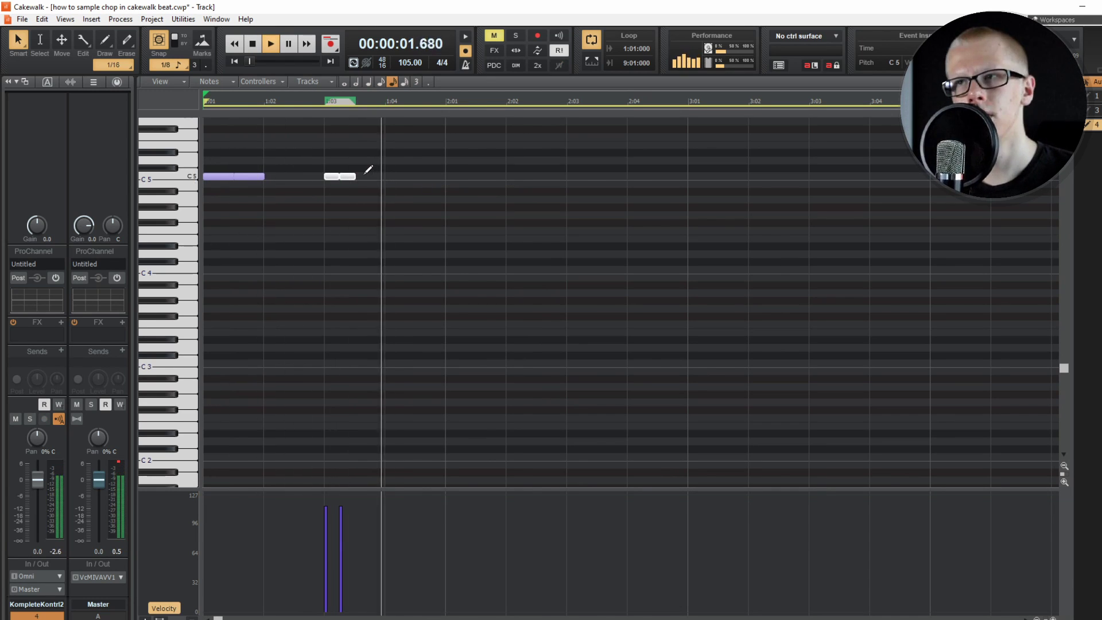
Add sixteenth notes on C 5 at 2:02:480, 2:03:000 and 2:03:240, and play the drum pattern from the start
click(544, 185)
key(space)
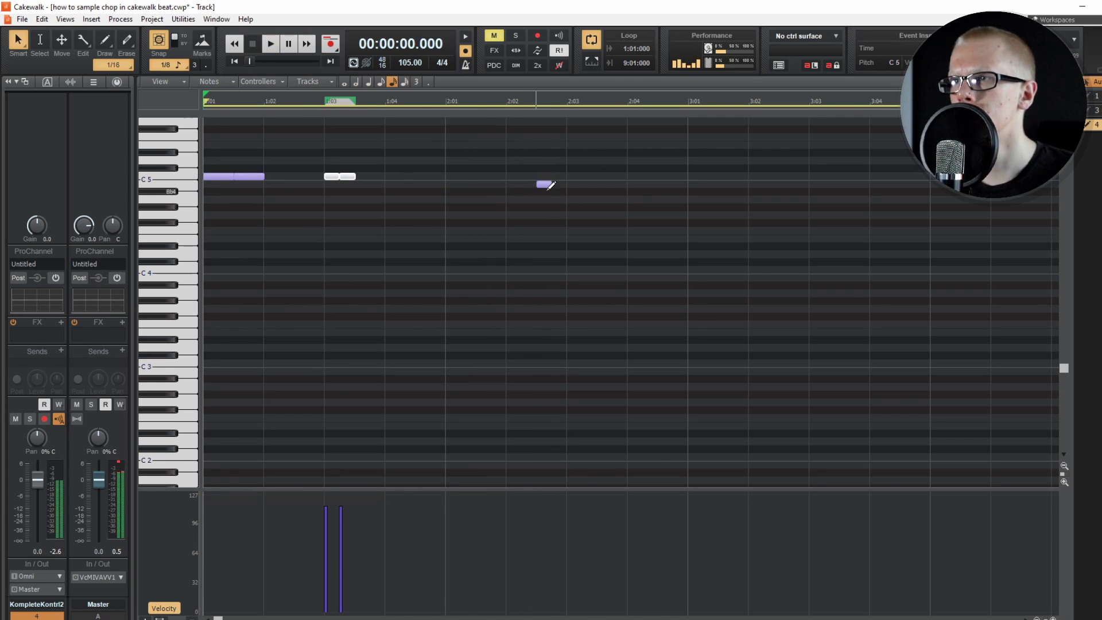
click(546, 185)
drag(542, 185, 554, 171)
click(586, 173)
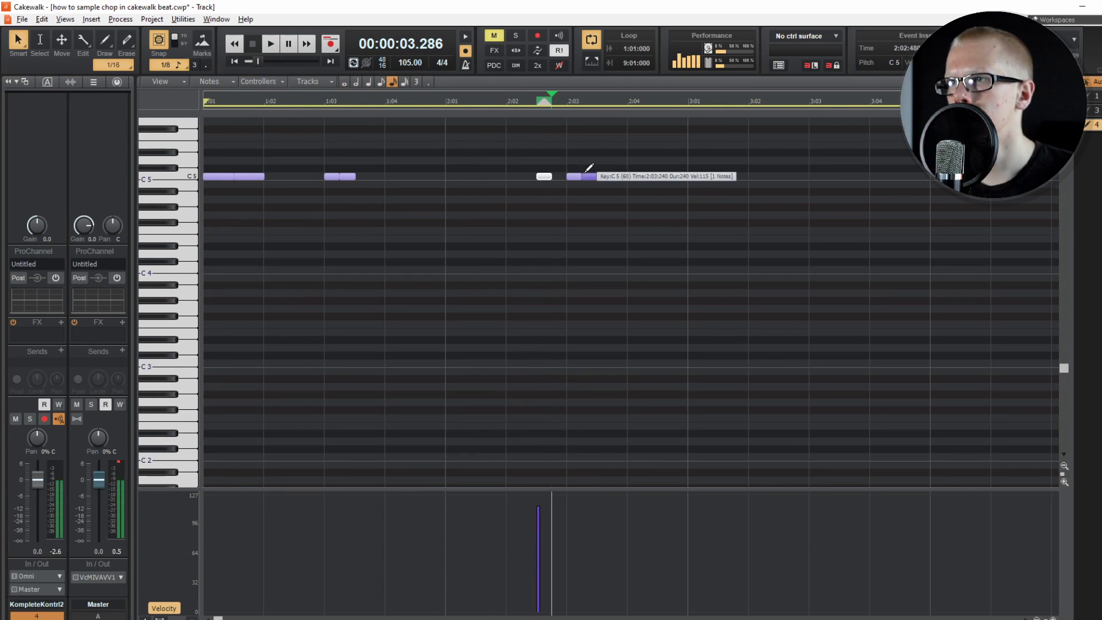
key(w)
key(space)
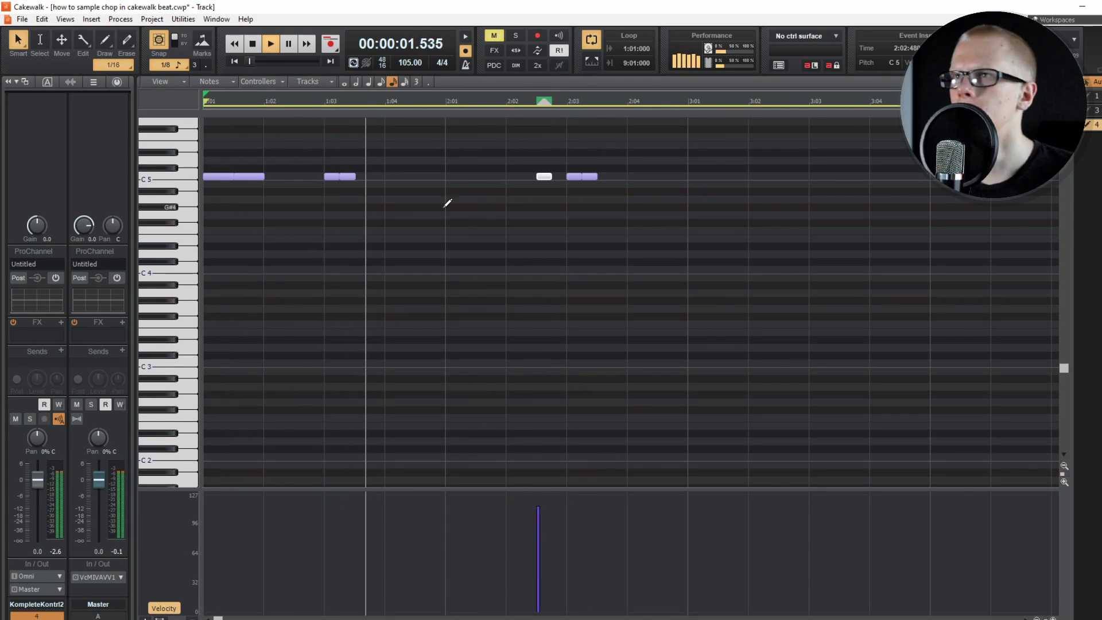
scroll(505, 177, down, 1)
scroll(508, 177, right, 2)
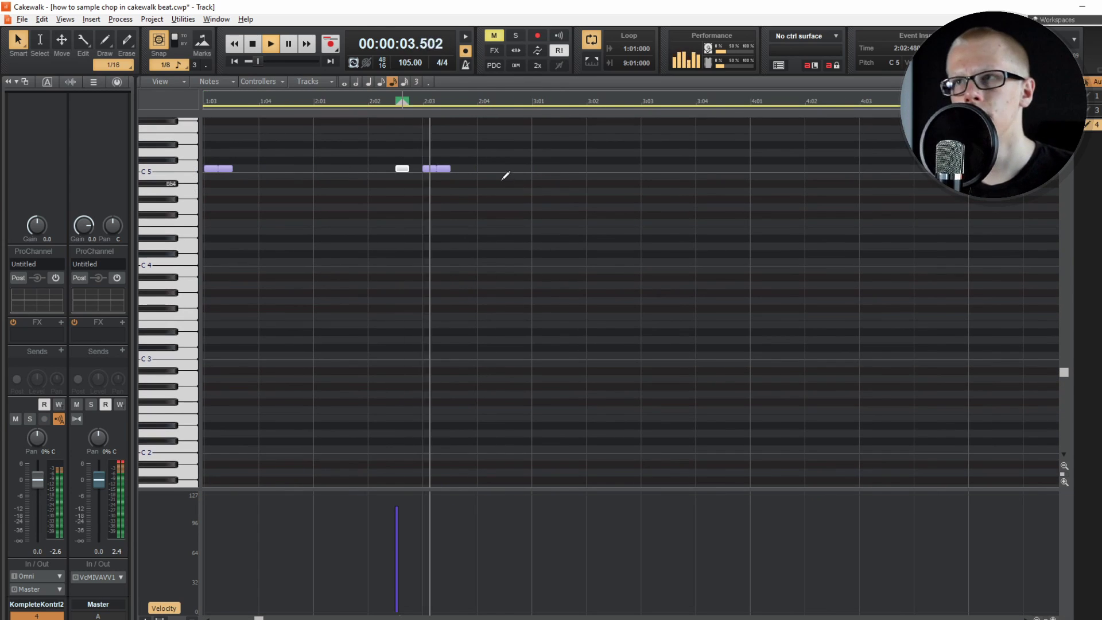
scroll(499, 183, up, 3)
click(556, 205)
key(space)
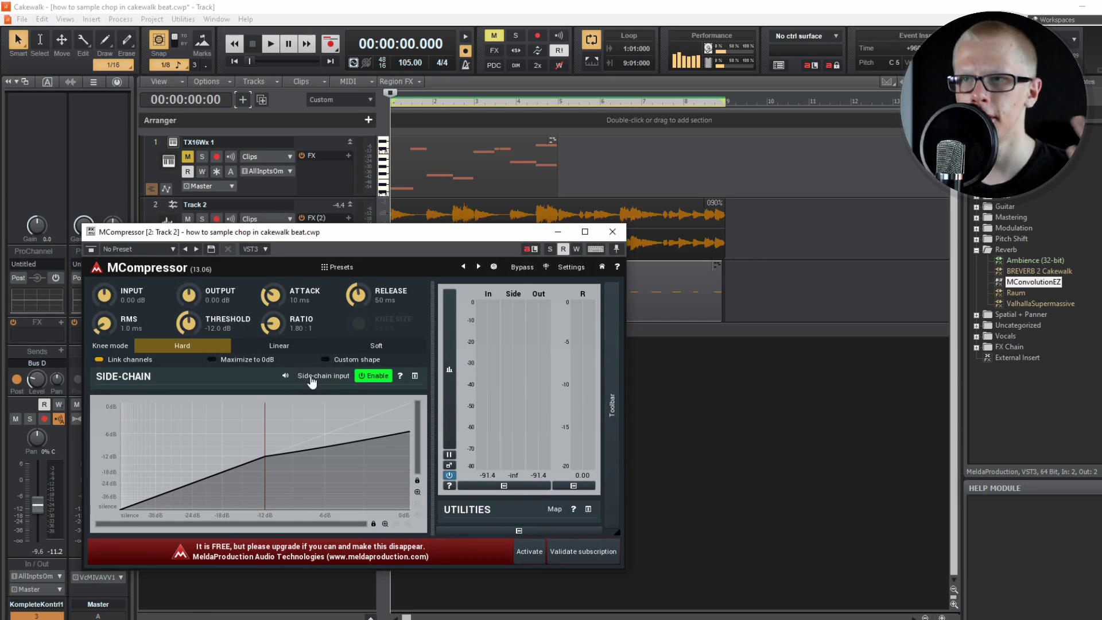
Side-chain Track 2's MCompressor from Komplete Kontrol 2, setting threshold -23.2 dB, attack 0 ms and release 34 ms
drag(268, 236, 529, 205)
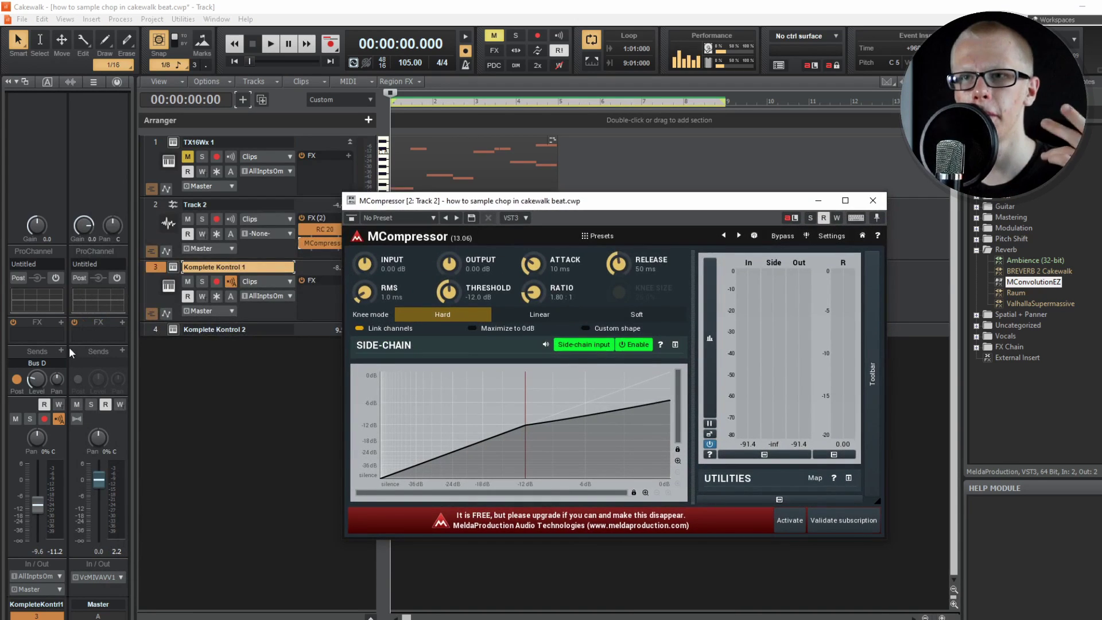
click(156, 326)
key(space)
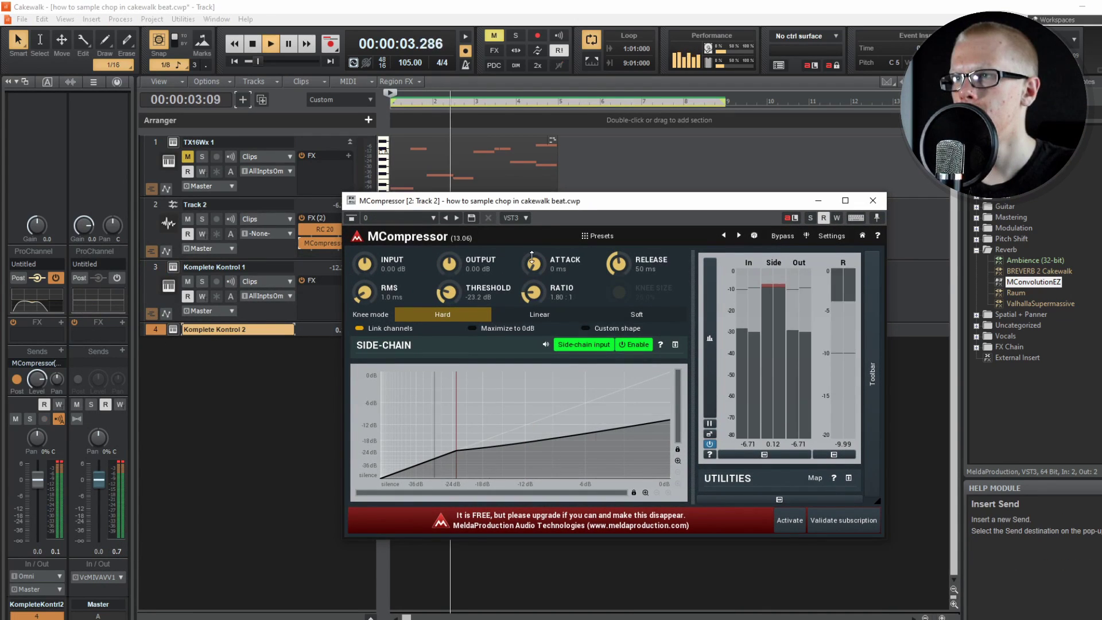
drag(630, 255, 630, 262)
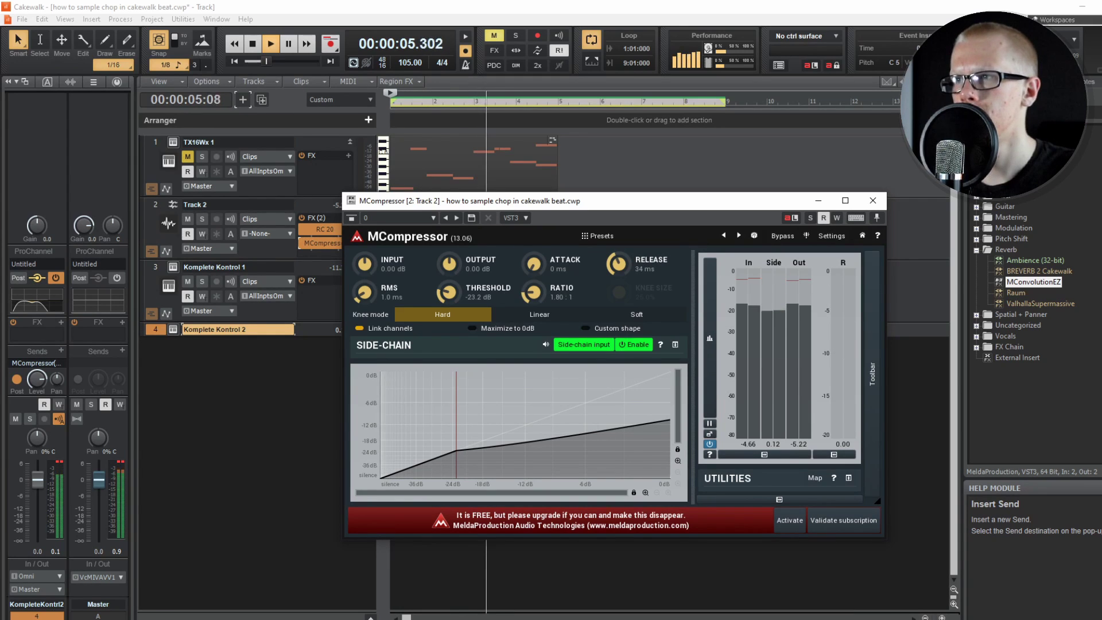
click(873, 201)
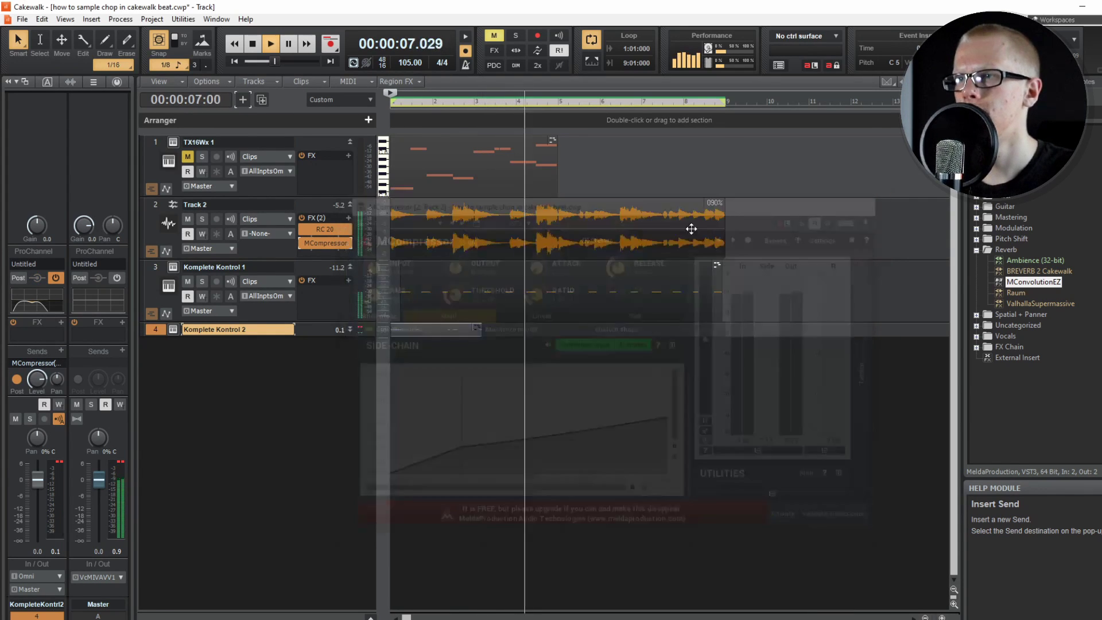
Show Track 2's ProChannel modules and open the larger view of its EQ
click(252, 205)
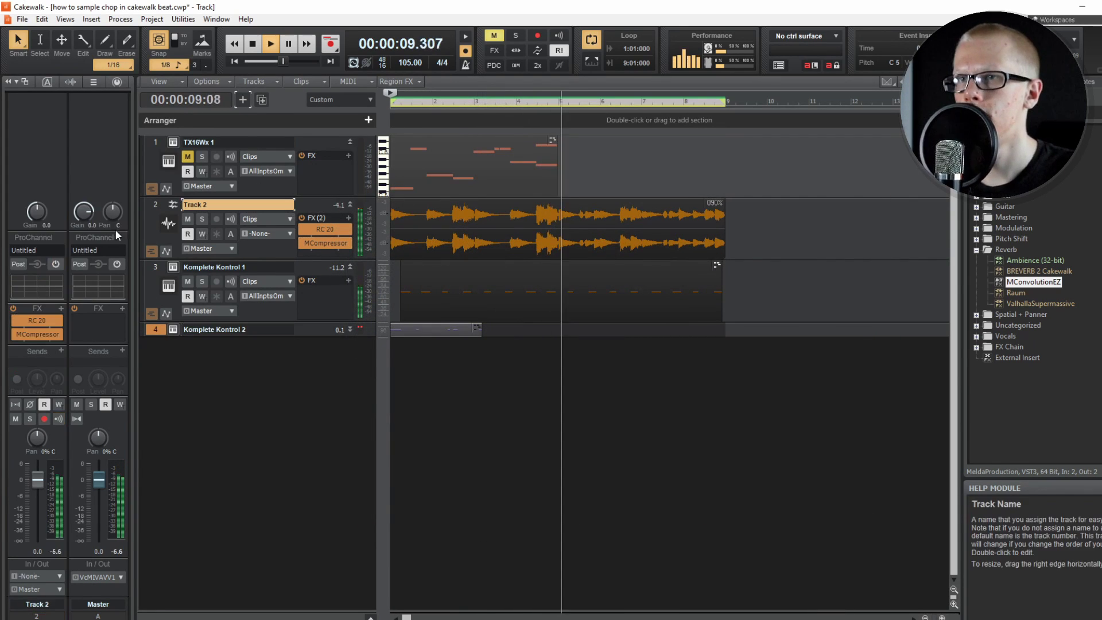
click(116, 85)
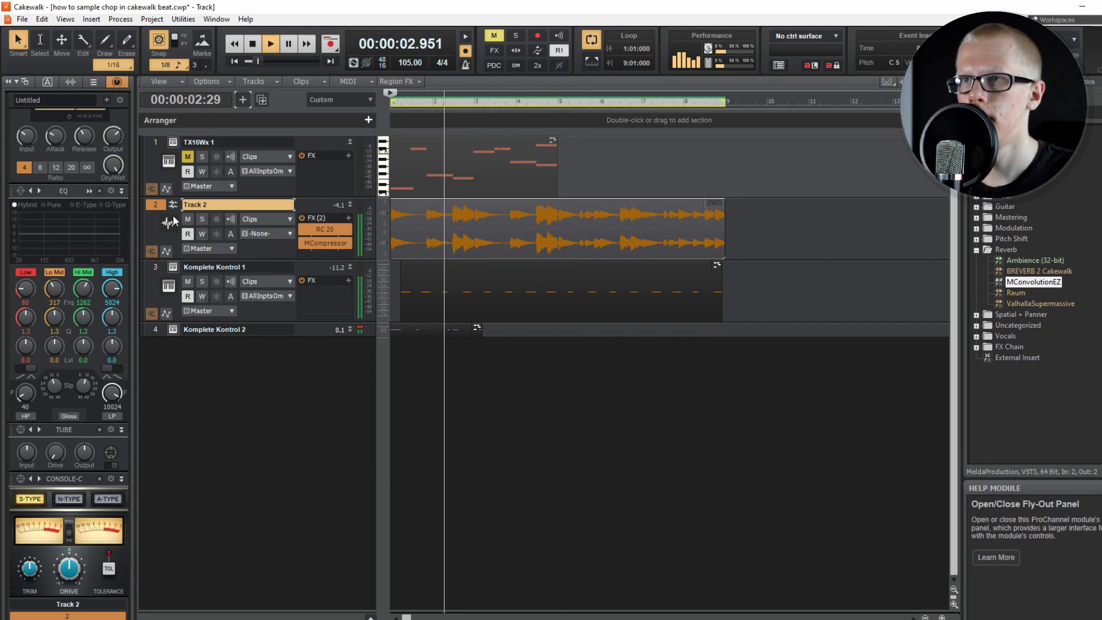
click(89, 191)
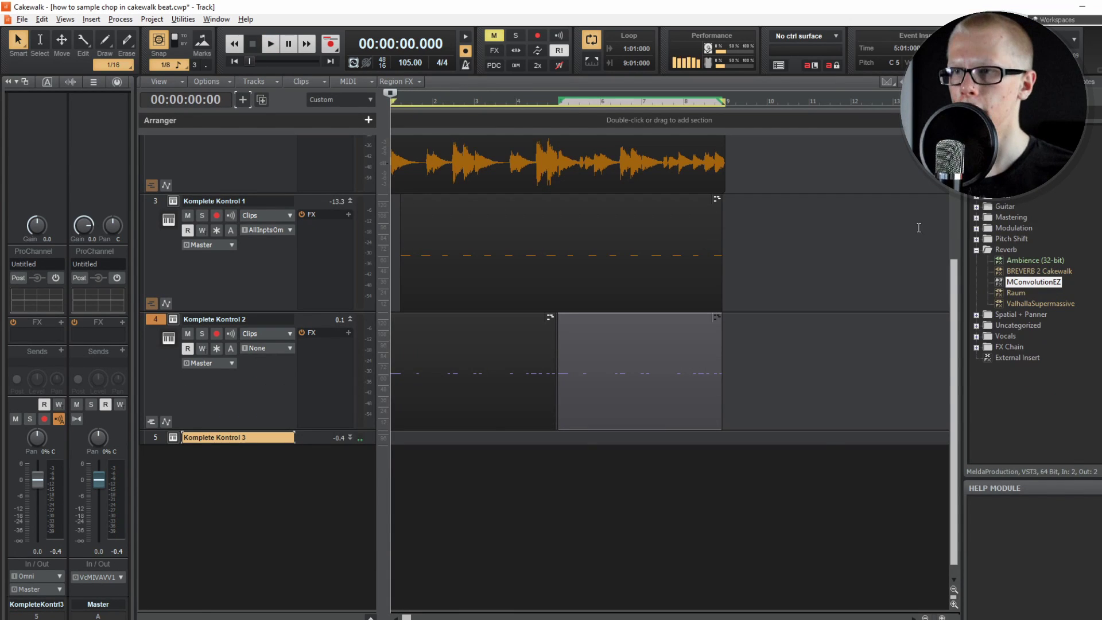
Set Komplete Kontrol 3's input gain to -14.4, delete its C 5 note at 2:01, and listen to the pattern
double_click(490, 349)
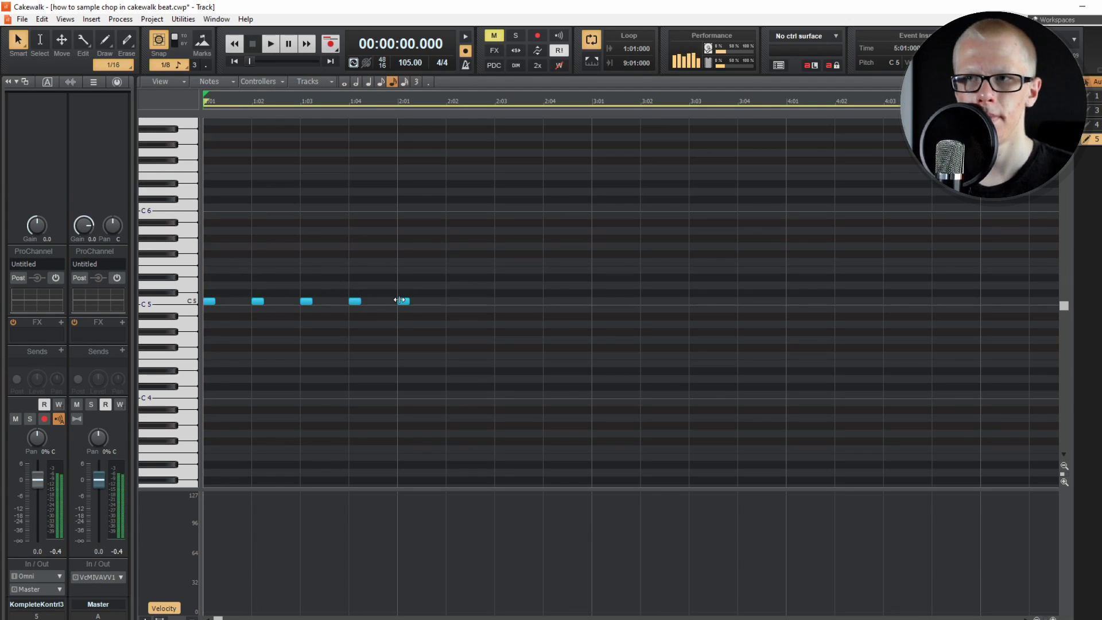
key(space)
mouse_move(37, 225)
mouse_down()
mouse_move(37, 252)
mouse_move(37, 229)
mouse_up()
key(space)
key(space)
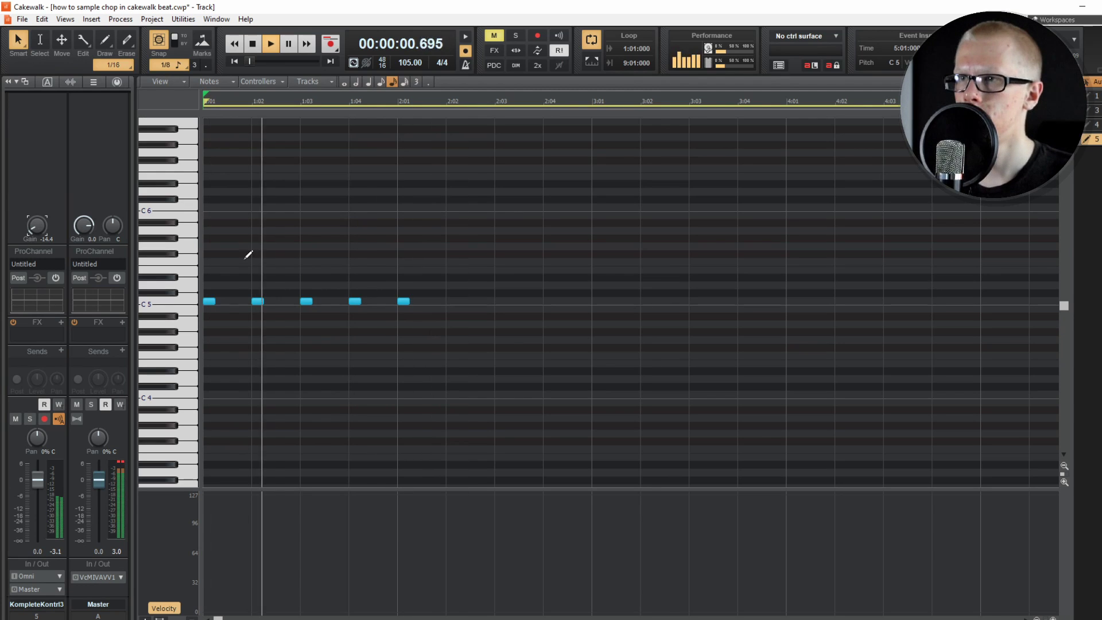
right_click(404, 301)
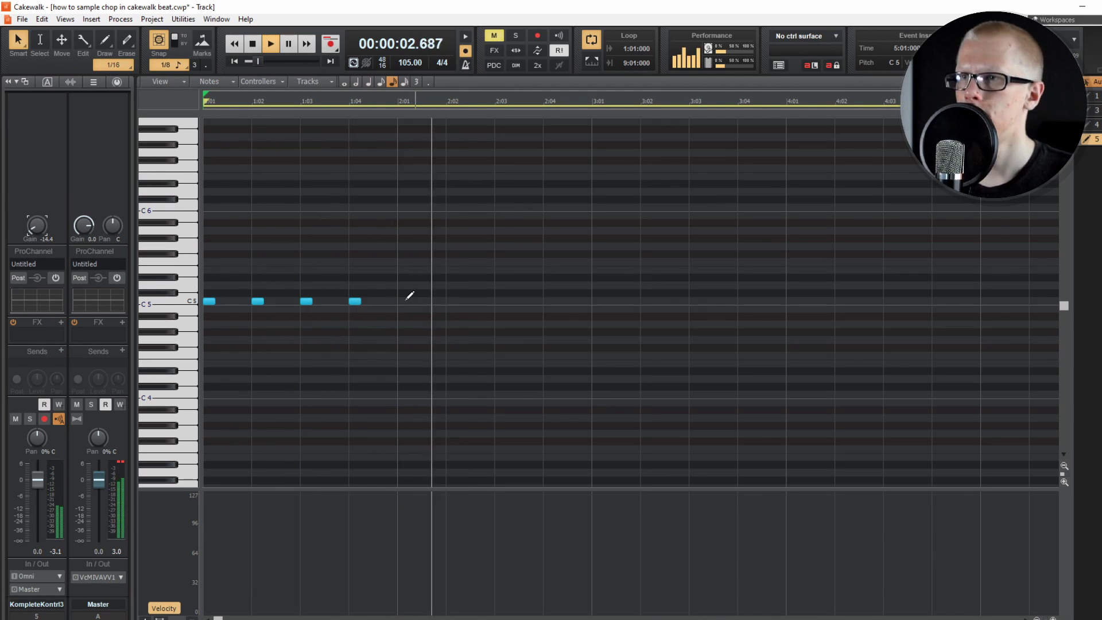
key(d)
key(space)
Repeat the Komplete Kontrol 3 clip along its track, placing a copy that starts at bar 5
click(409, 531)
drag(410, 531, 453, 540)
drag(459, 538, 834, 539)
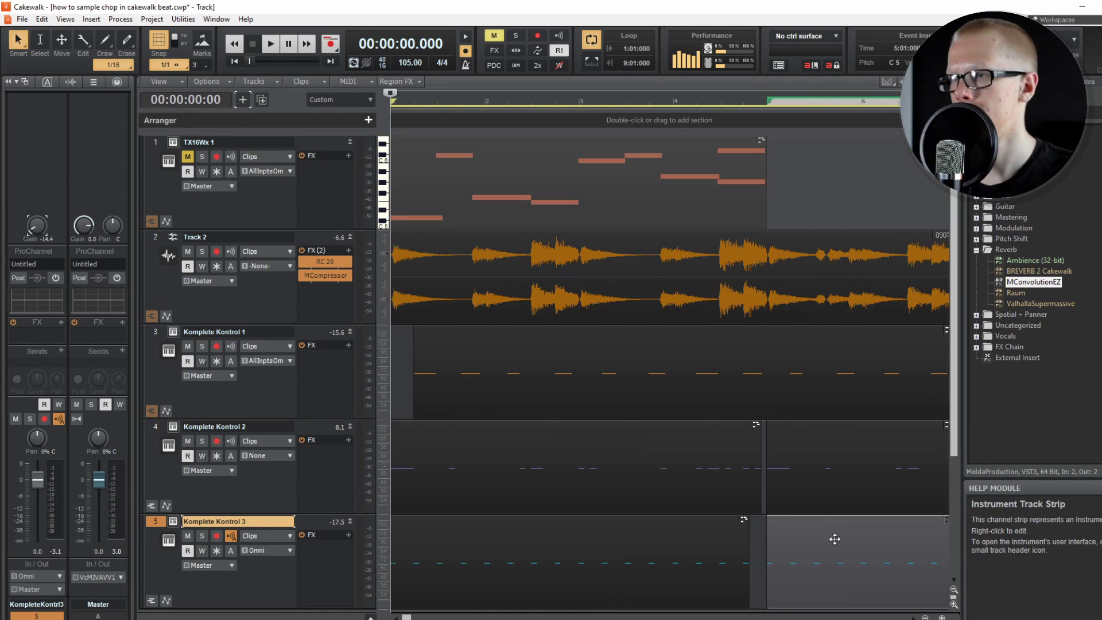
Play the beat and lower Komplete Kontrol 3's track volume to -5.2 dB
key(space)
scroll(681, 528, down, 3)
drag(37, 479, 37, 492)
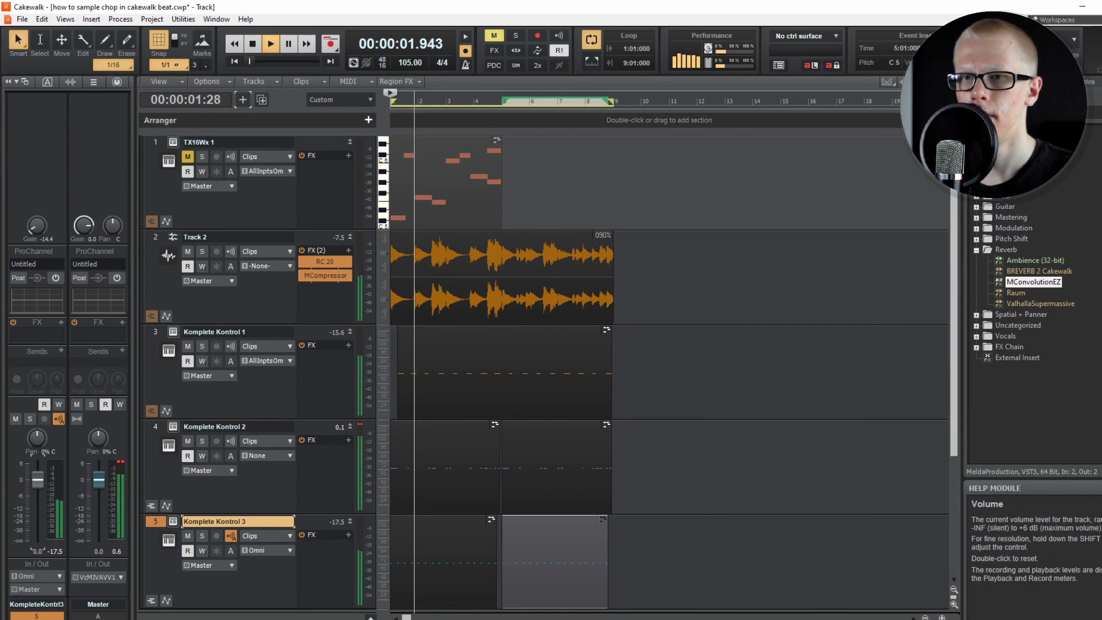
Open Komplete Kontrol 3's notes for editing and adjust the C 5 note velocities while the pattern plays
double_click(414, 551)
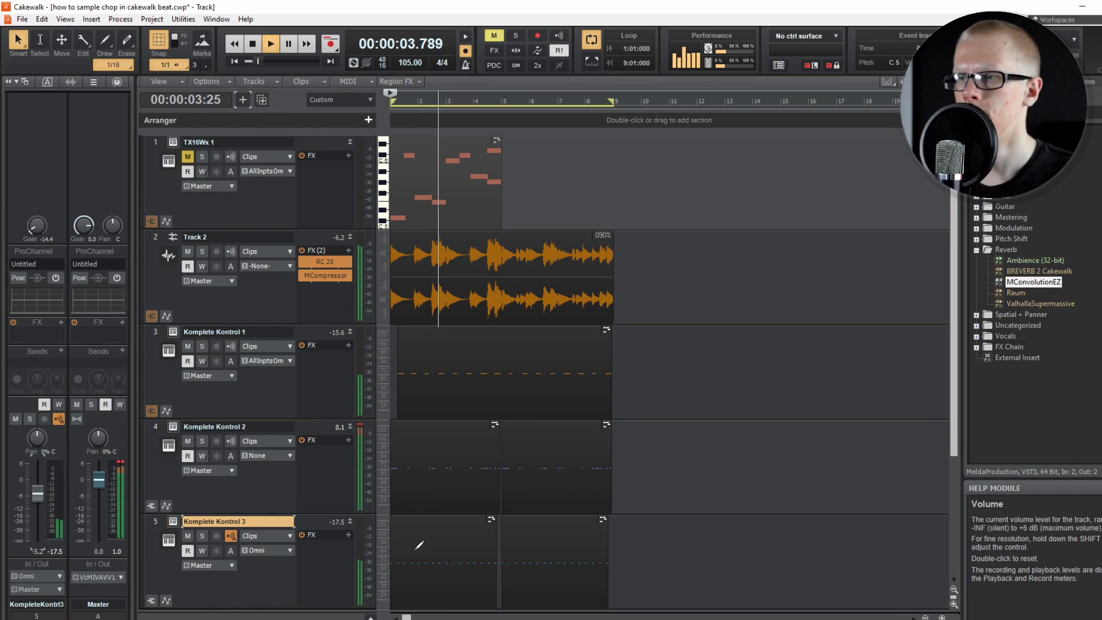
key(space)
key(ctrl+a)
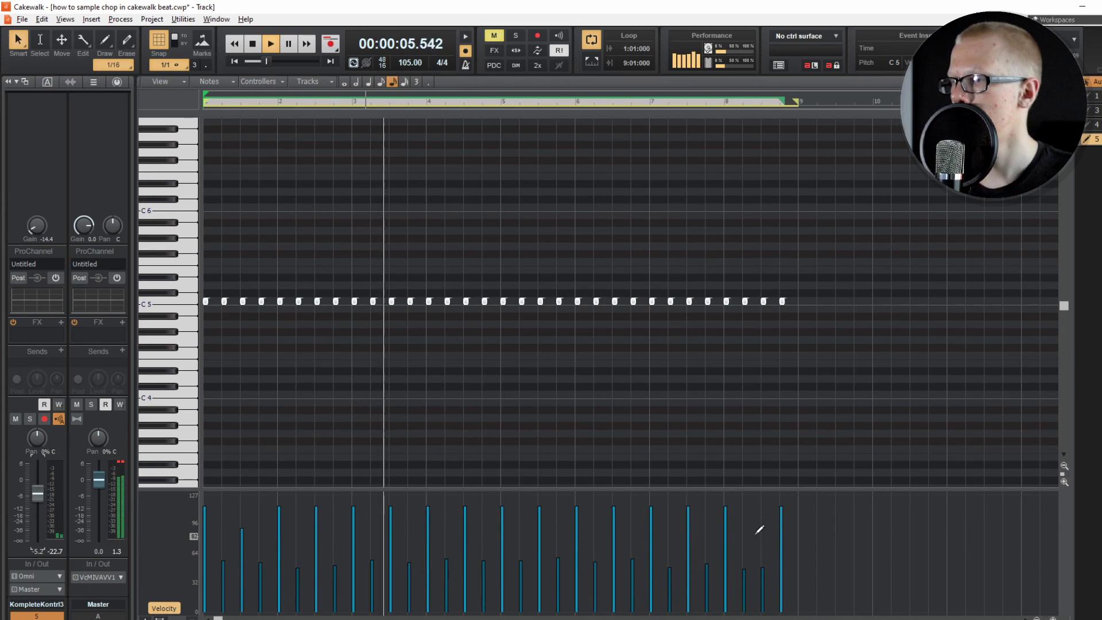
mouse_move(759, 530)
mouse_down()
mouse_move(762, 505)
mouse_move(790, 571)
mouse_up()
click(464, 528)
drag(423, 509, 386, 519)
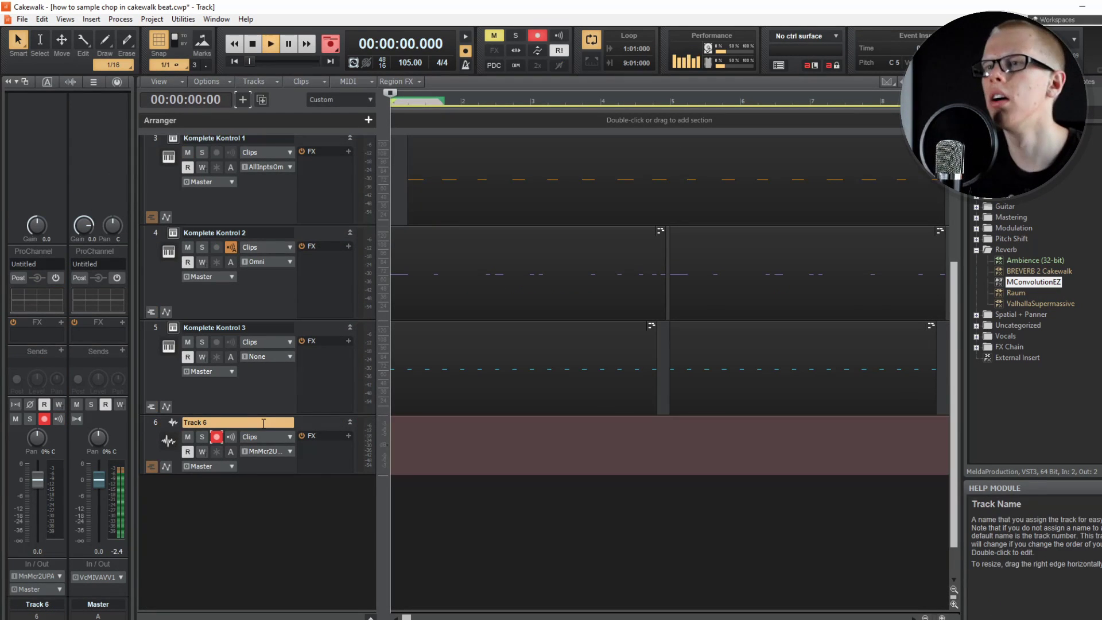
Record an audio take on Track 6 over the eight-bar loop, then adjust its Bus D send and set its volume to -6.0 dB
key(space)
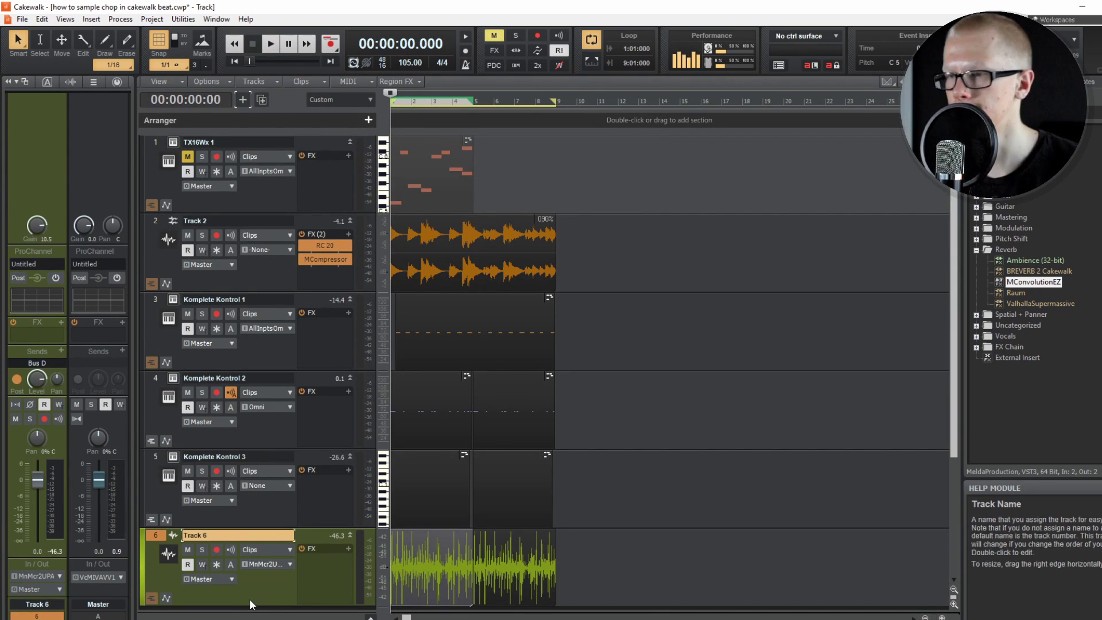
key(space)
drag(38, 379, 38, 396)
drag(38, 481, 37, 498)
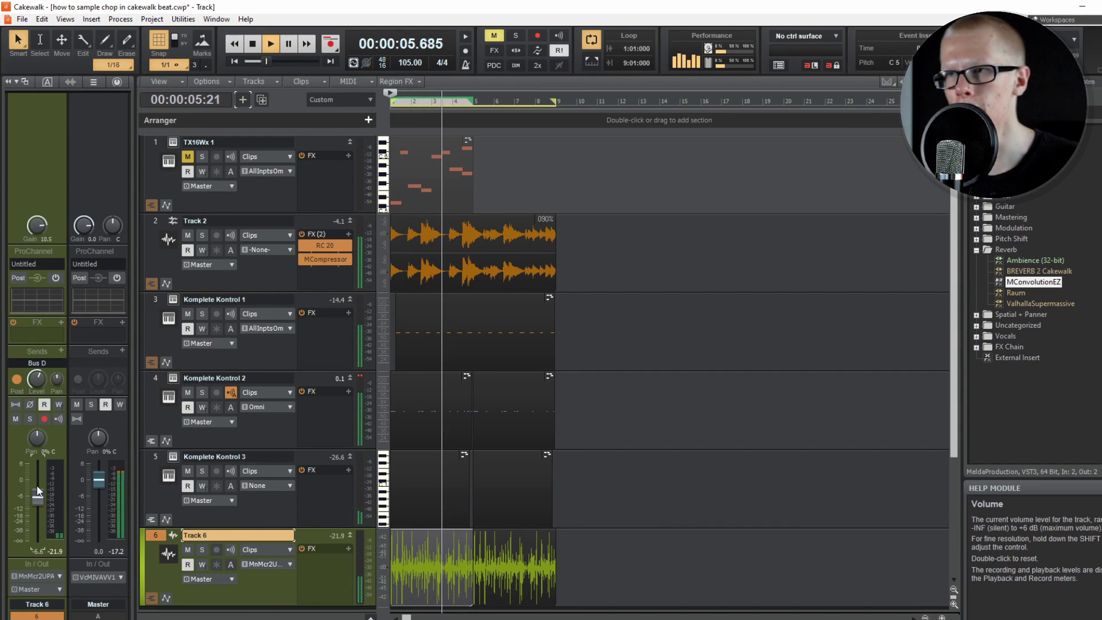
mouse_move(33, 442)
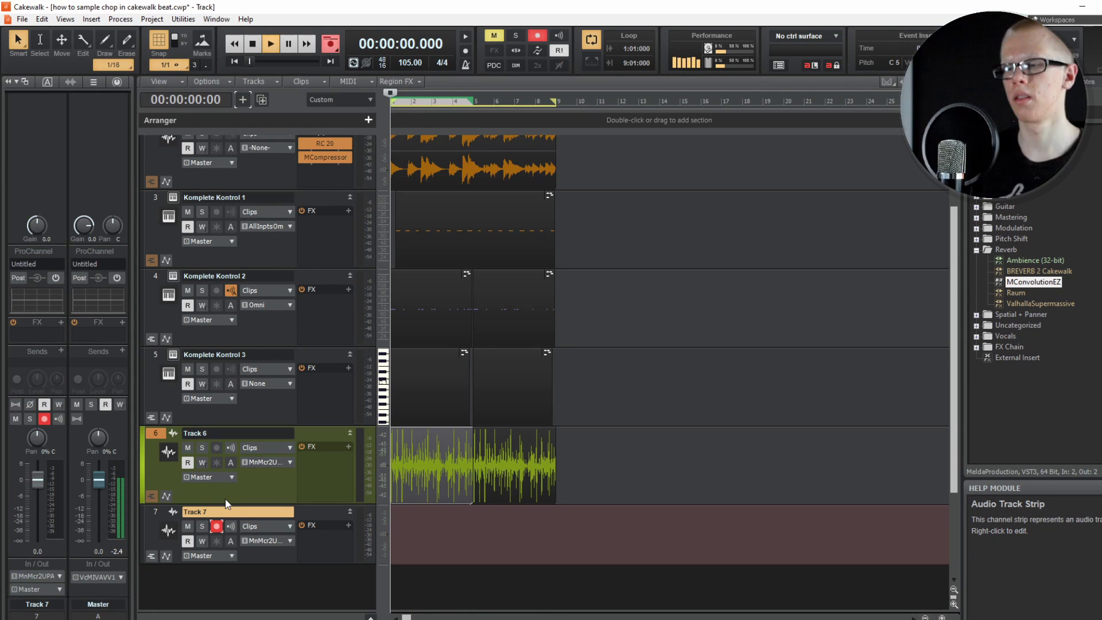
Record an audio take on Track 7 over the eight-bar loop and set its volume to -7.2 dB during playback
key(space)
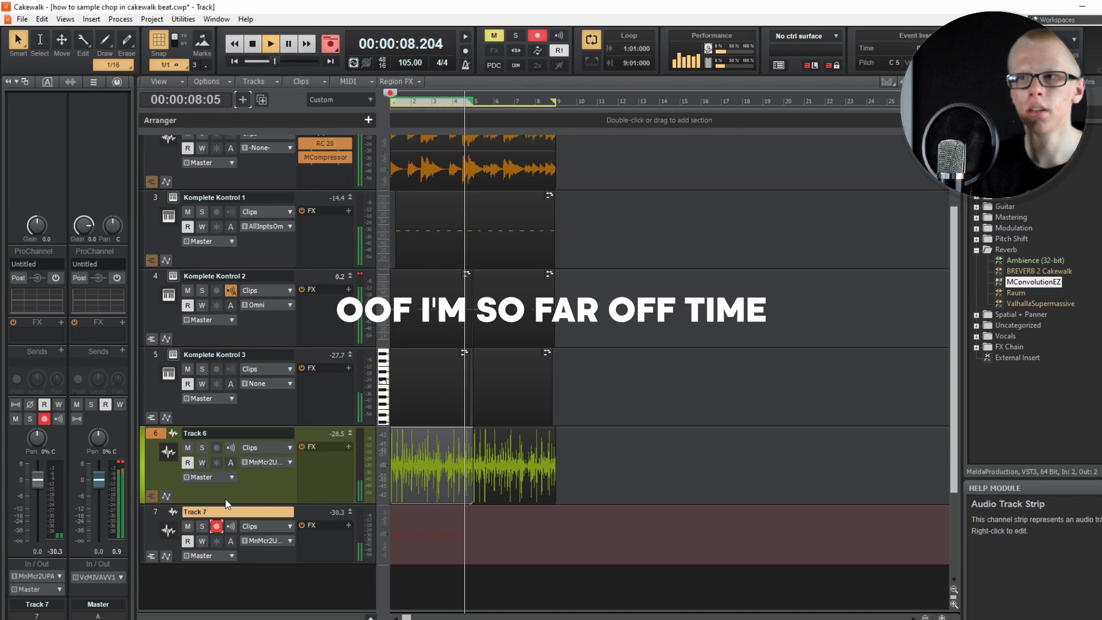
key(space)
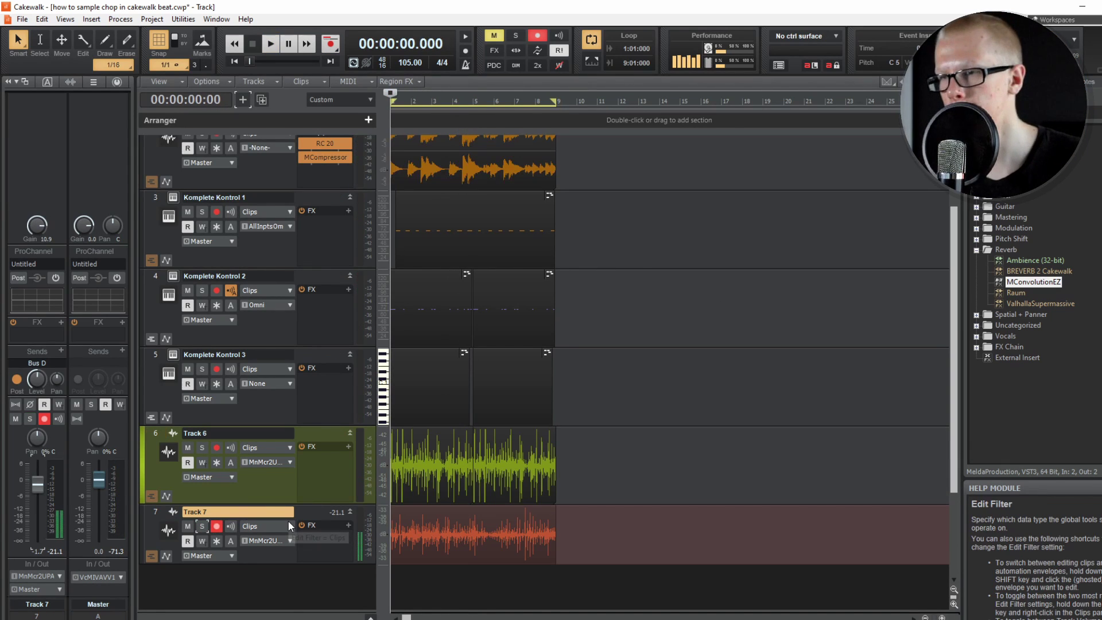
key(f)
key(space)
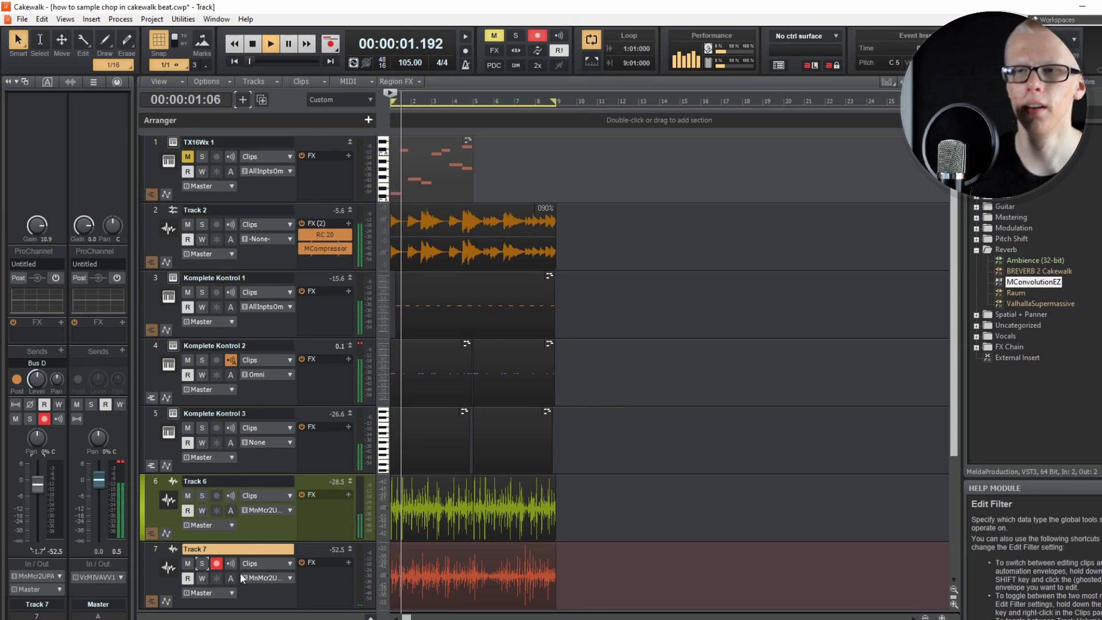
click(151, 547)
drag(37, 483, 38, 505)
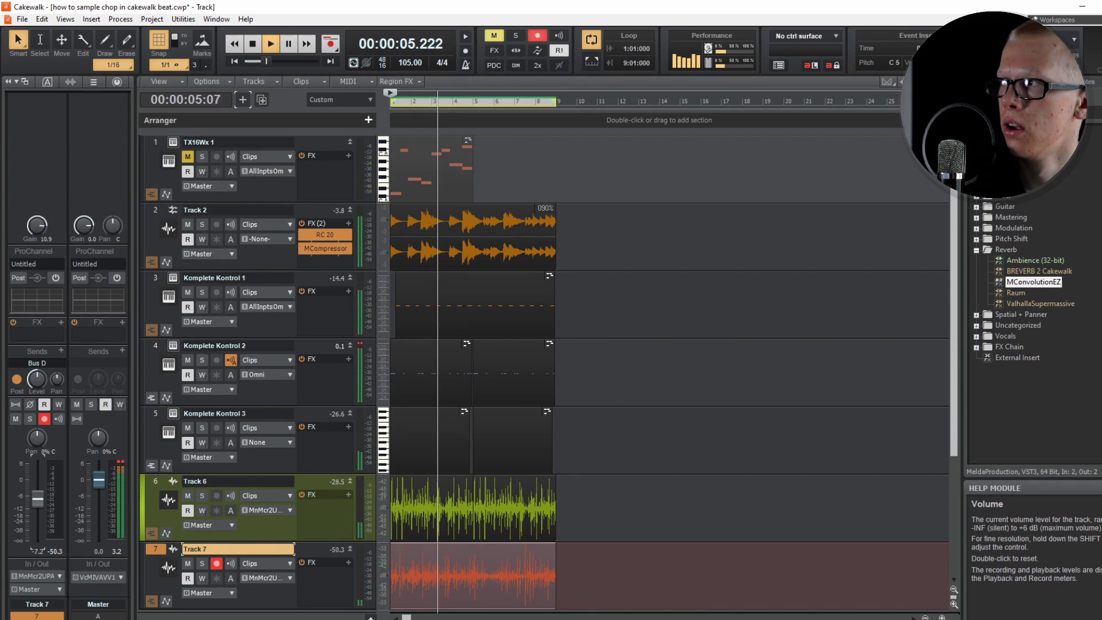
key(space)
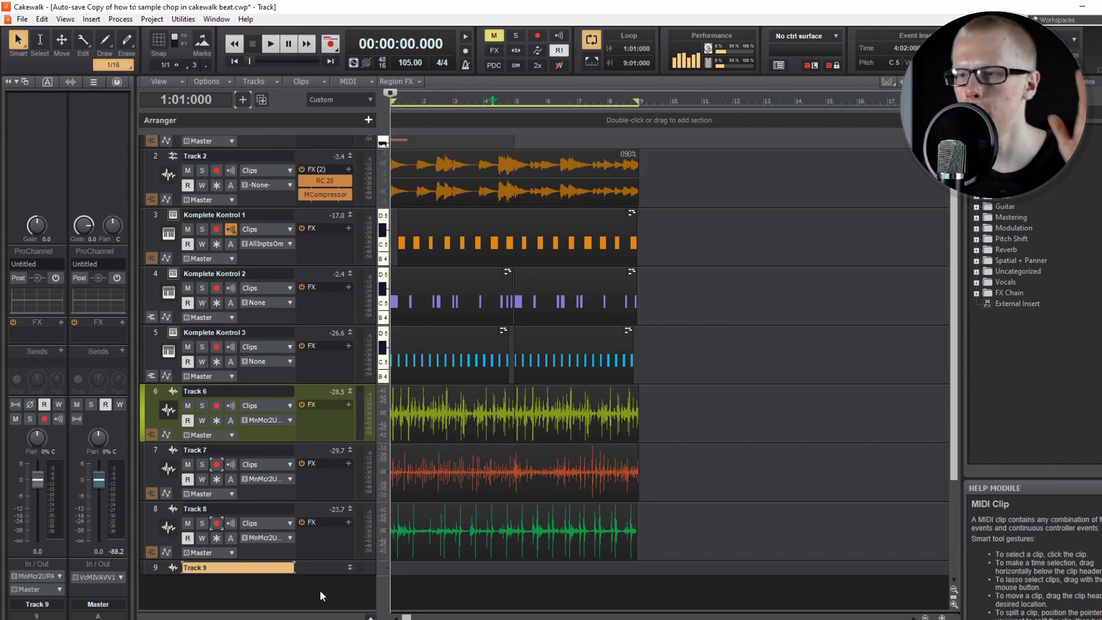
Expand Track 9, arm it for recording, and record a vocal take over the loop
click(352, 566)
scroll(336, 515, down, 3)
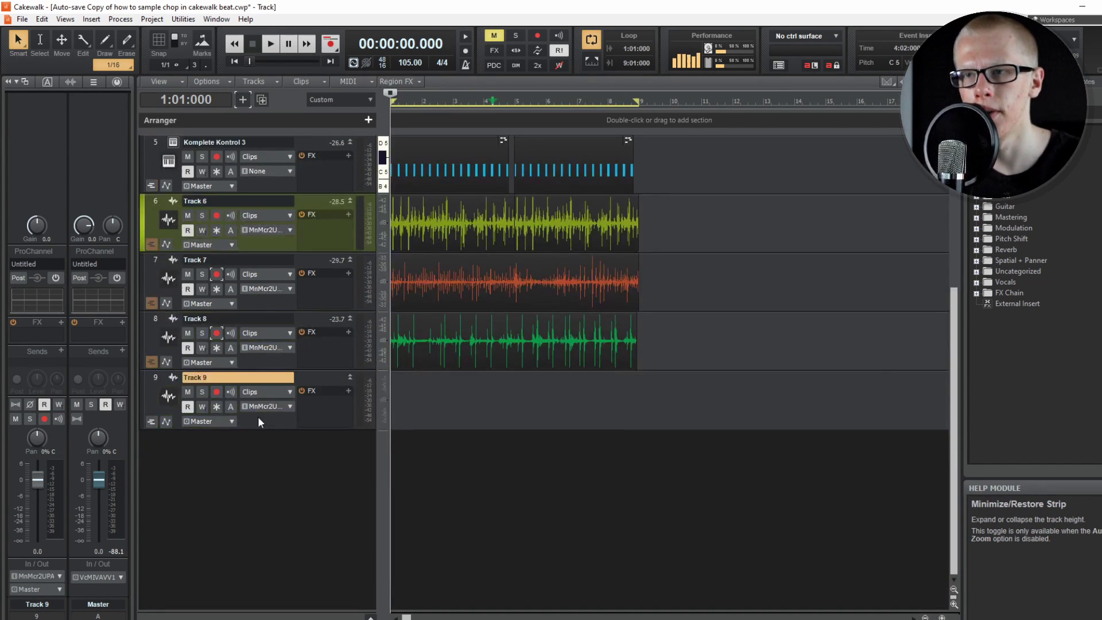
click(216, 392)
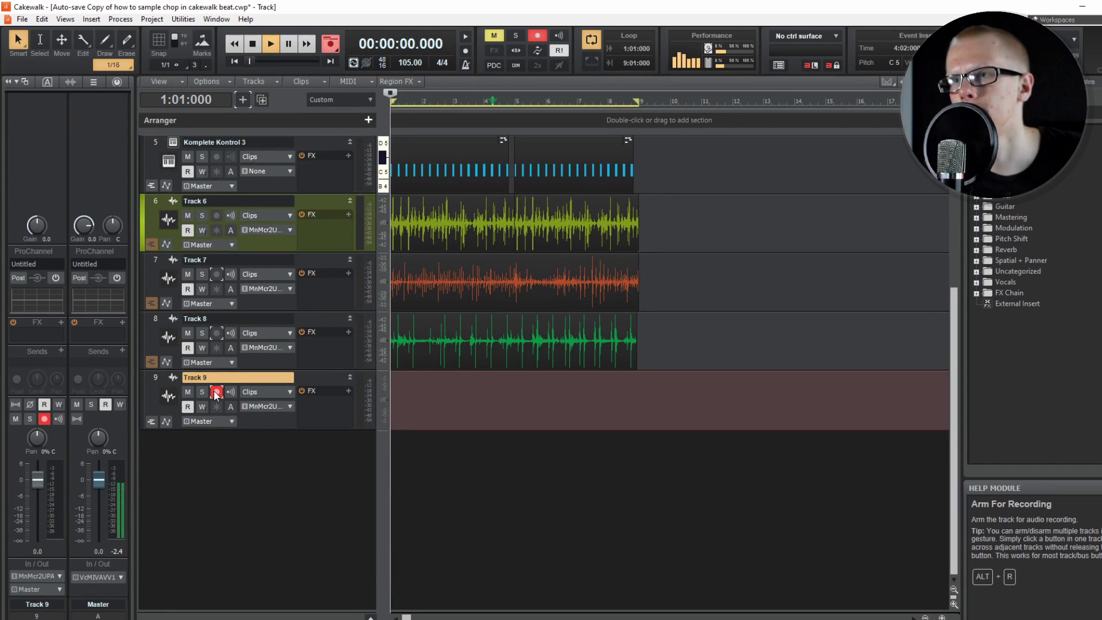
key(space)
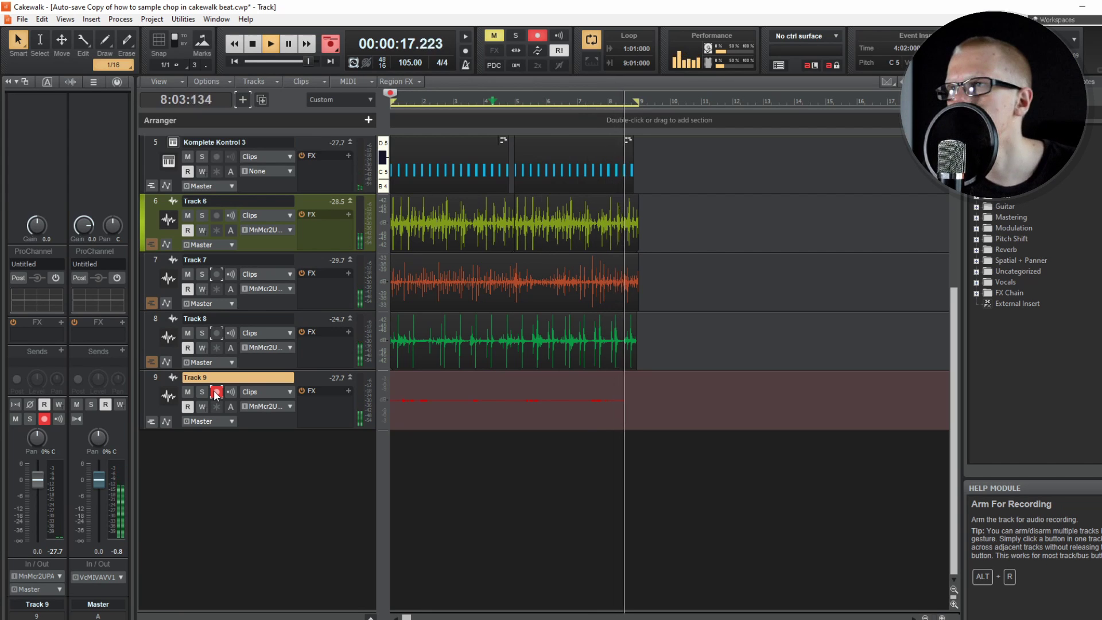
Add MCompressor to Track 9's effects, load its Noise gate preset, and listen to the gated vocal
drag(1029, 249, 310, 422)
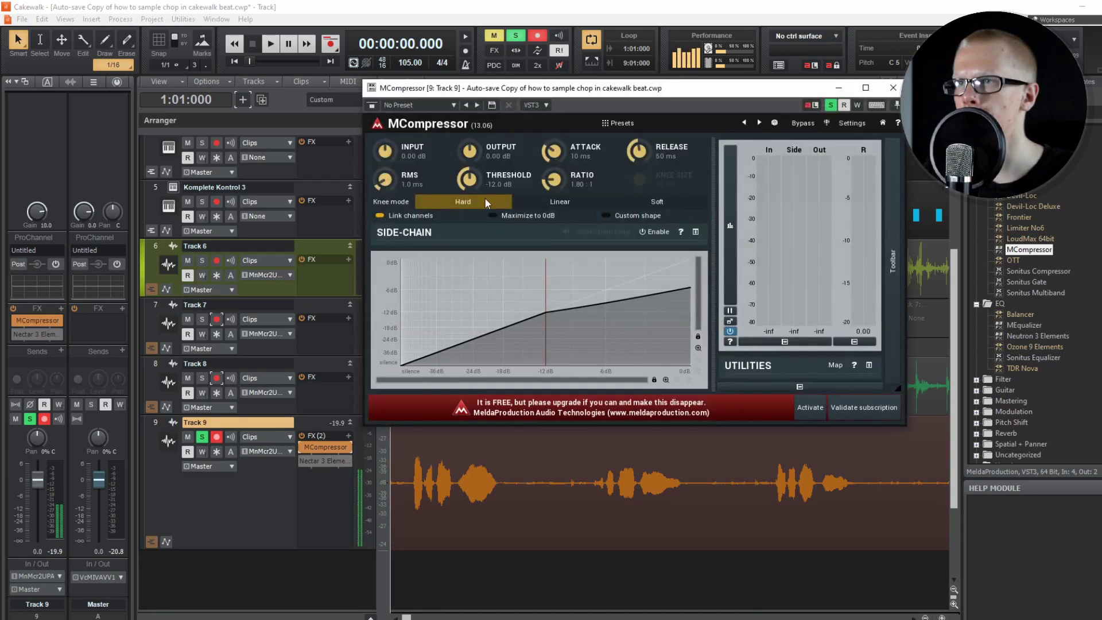
click(608, 123)
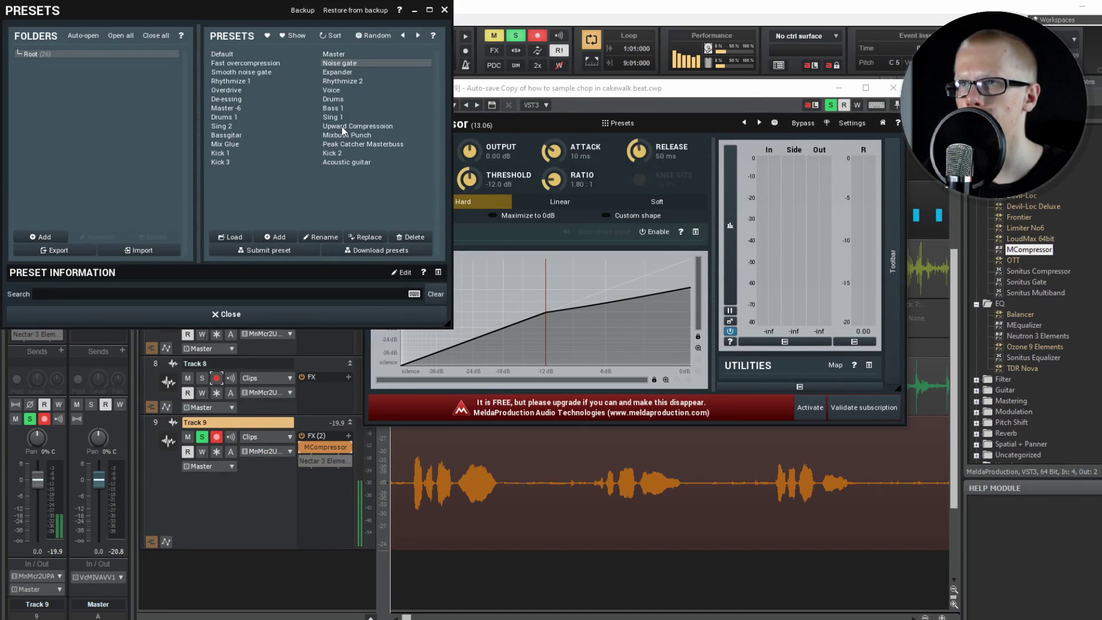
double_click(348, 69)
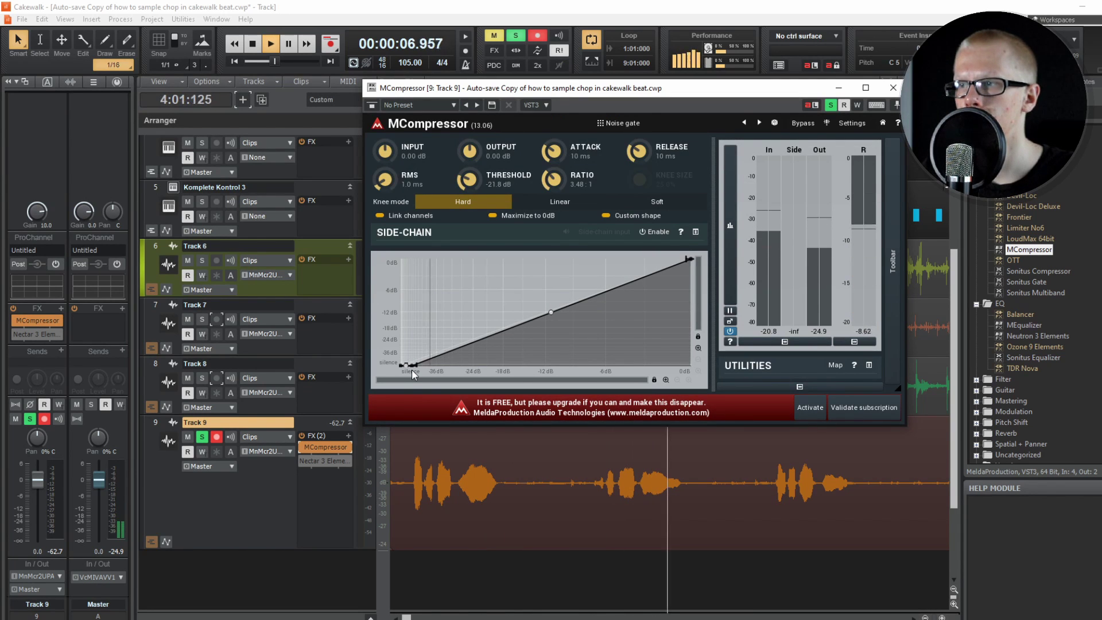
key(space)
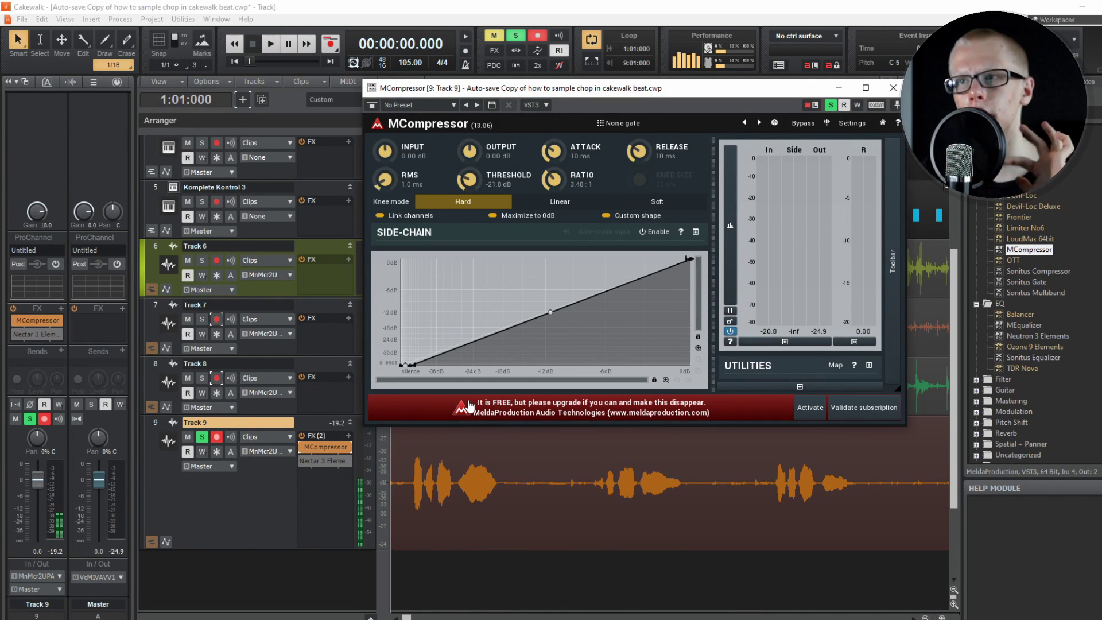
Add a second MCompressor to Track 9 with soft knee, threshold -20.6 dB and ratio 4.12:1, and listen to the vocal
click(232, 507)
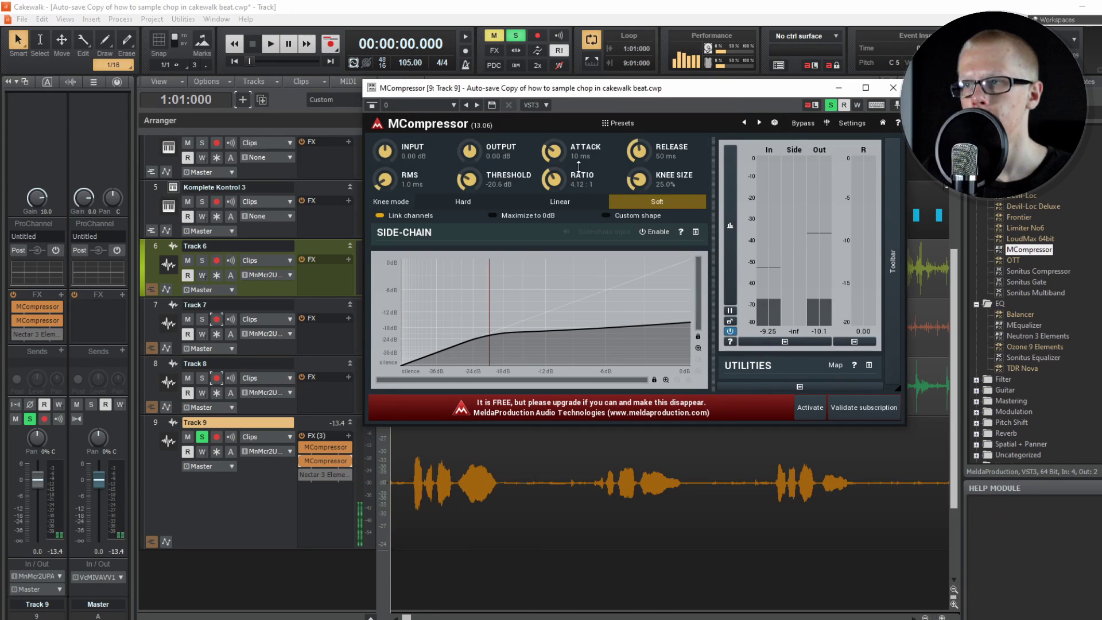
key(space)
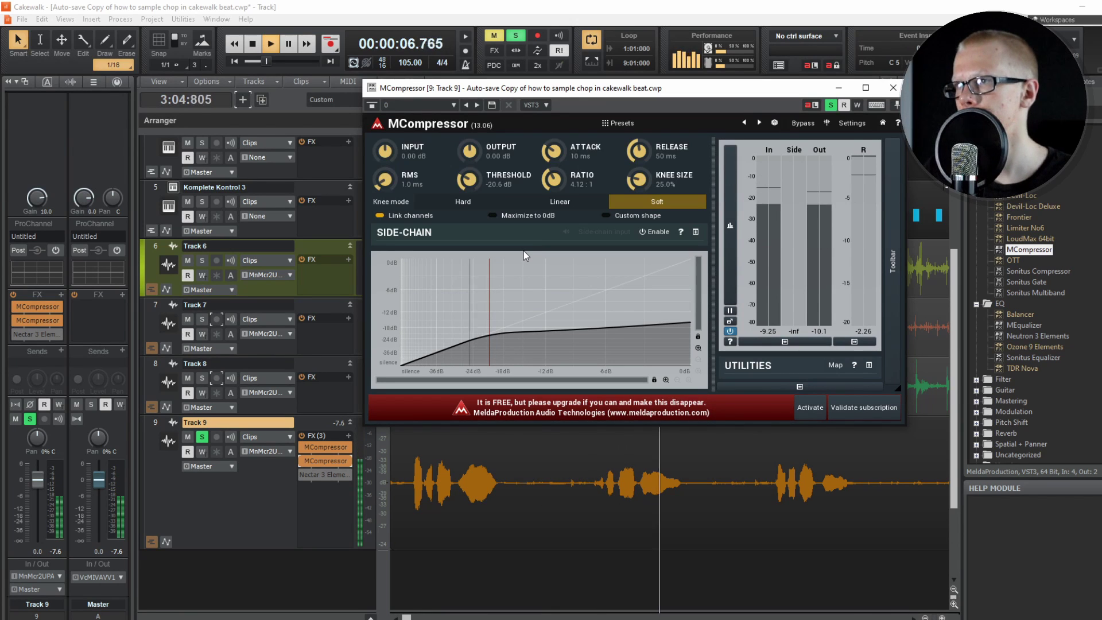
click(747, 88)
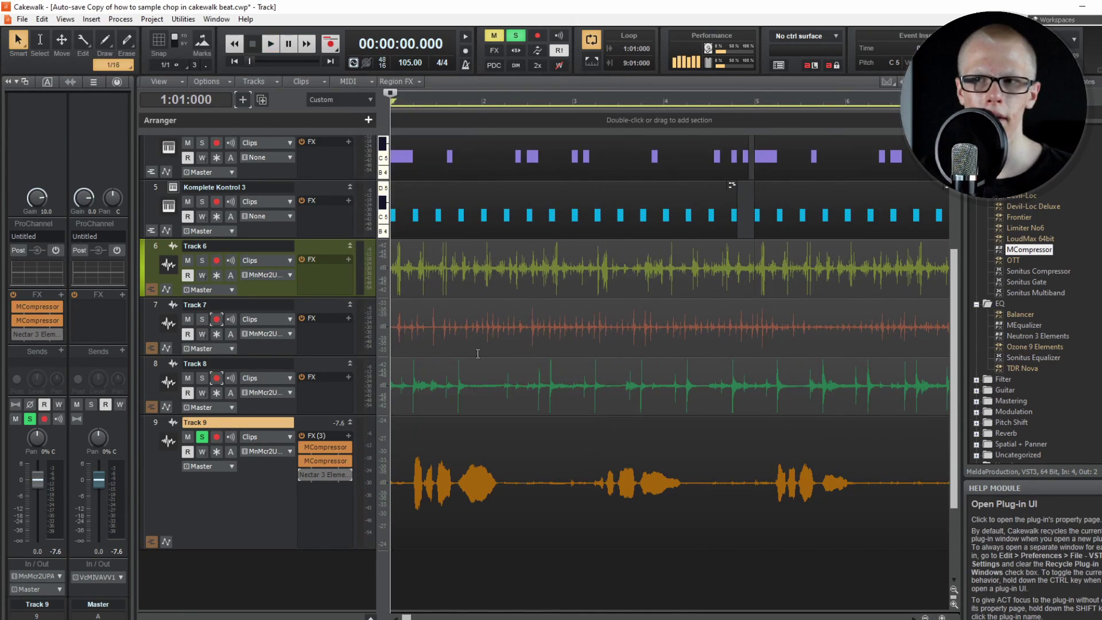
Open Nectar 3 Elements on Track 9 and play the vocal so its assistant can analyse it
double_click(325, 474)
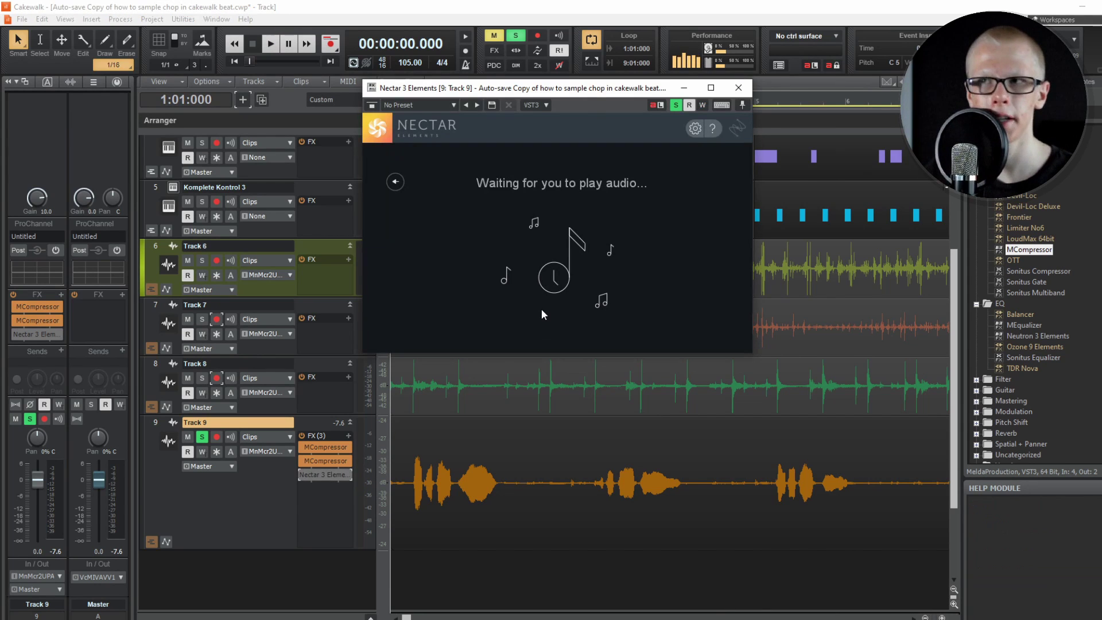
key(space)
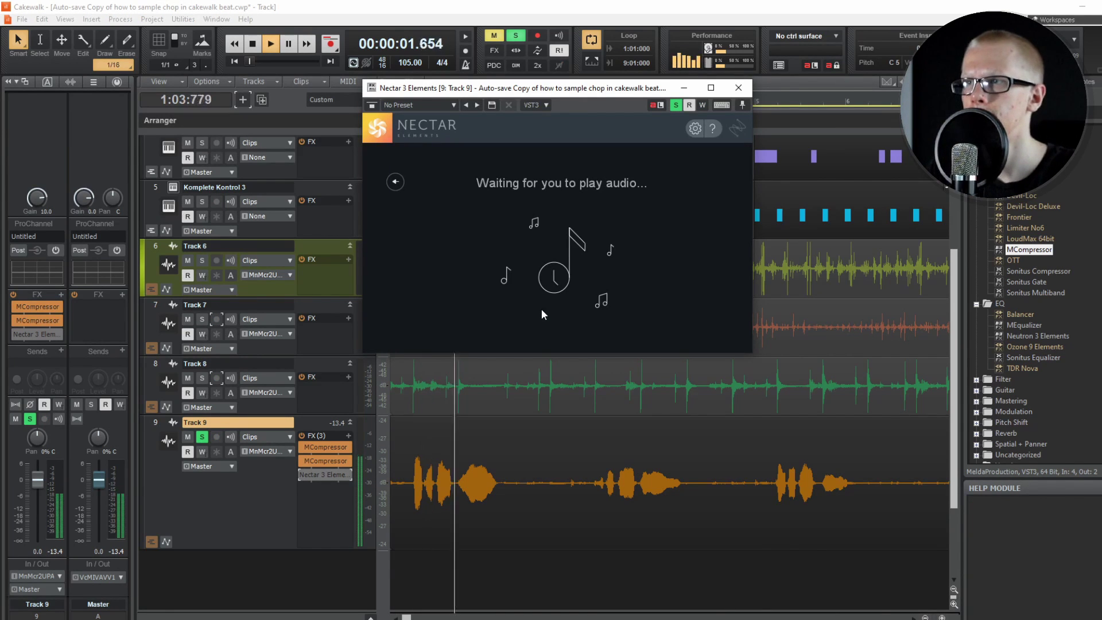
key(space)
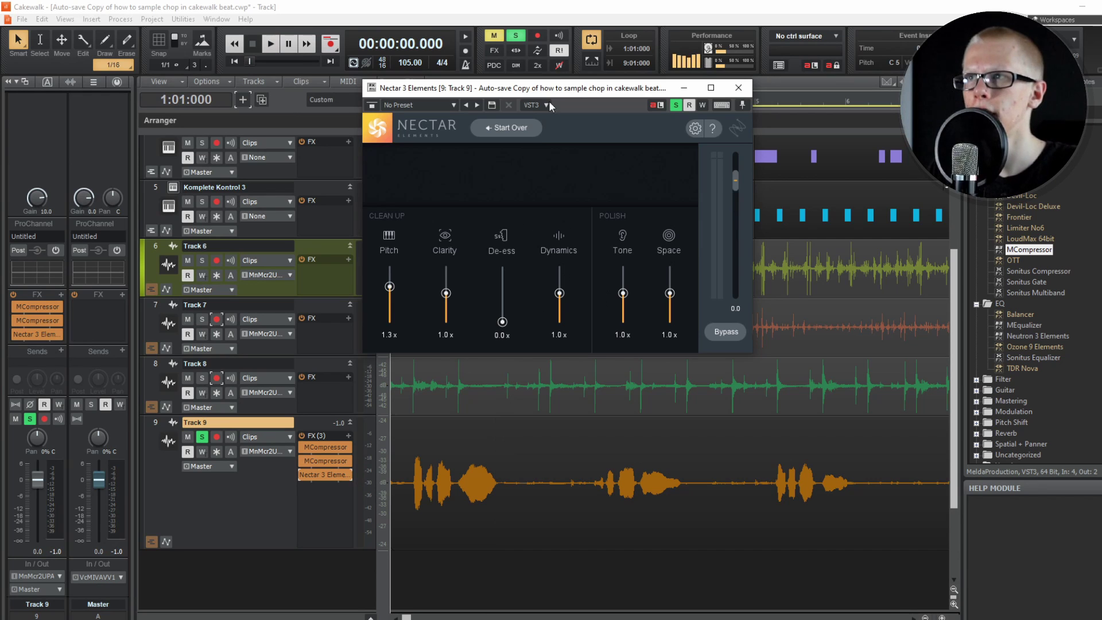
Set Nectar 3 Elements' Clarity to 1.2x and raise its Tone amount while the vocal plays
drag(558, 91, 555, 155)
key(space)
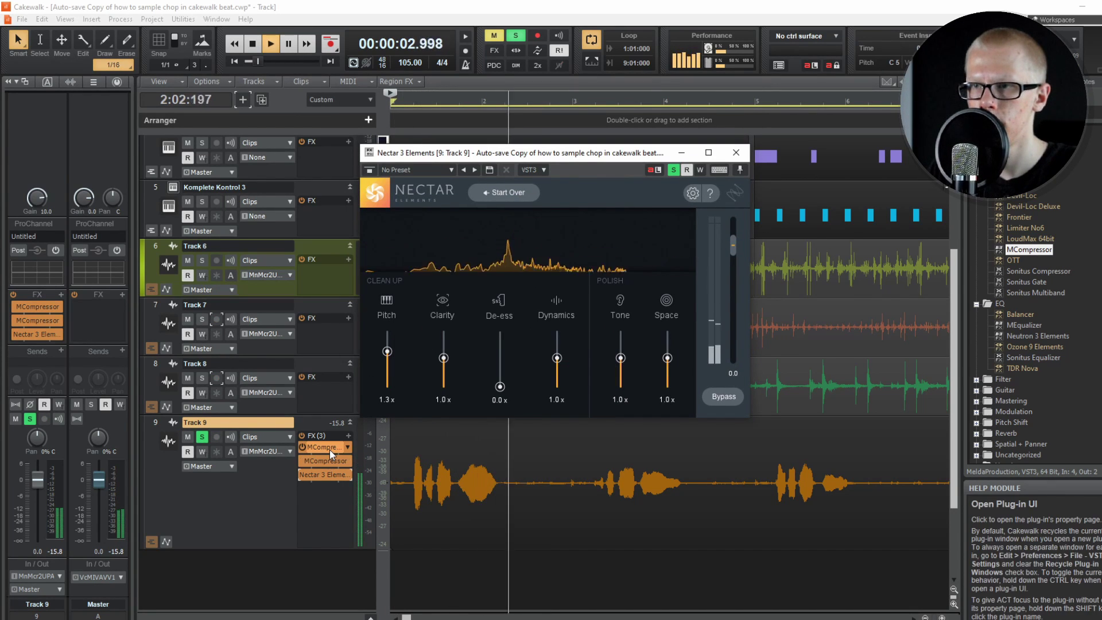
drag(442, 358, 445, 354)
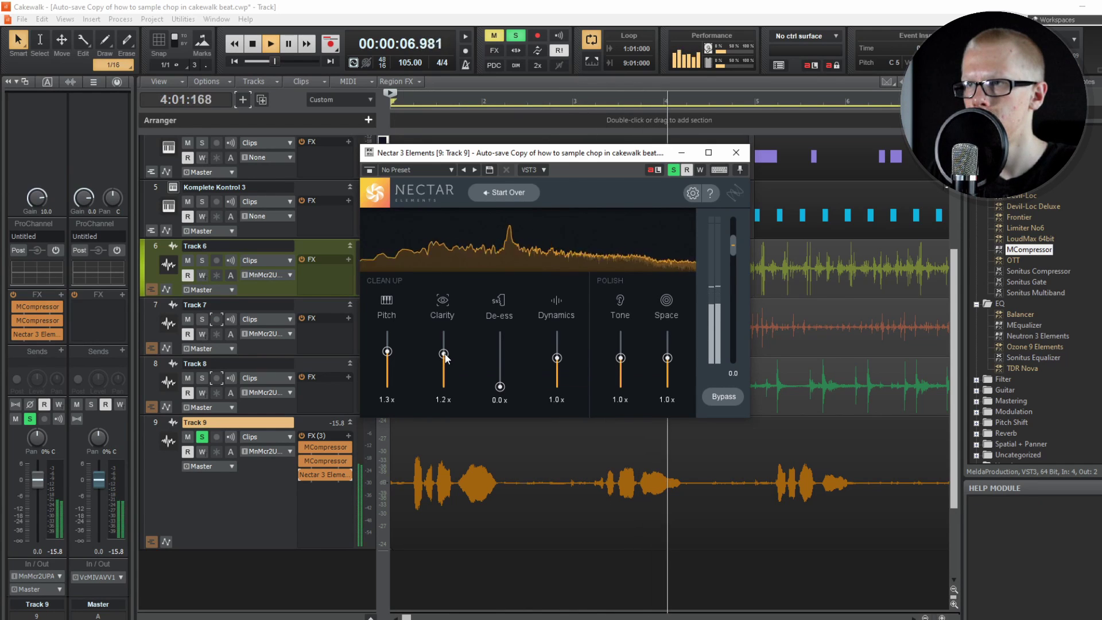
drag(619, 361, 620, 346)
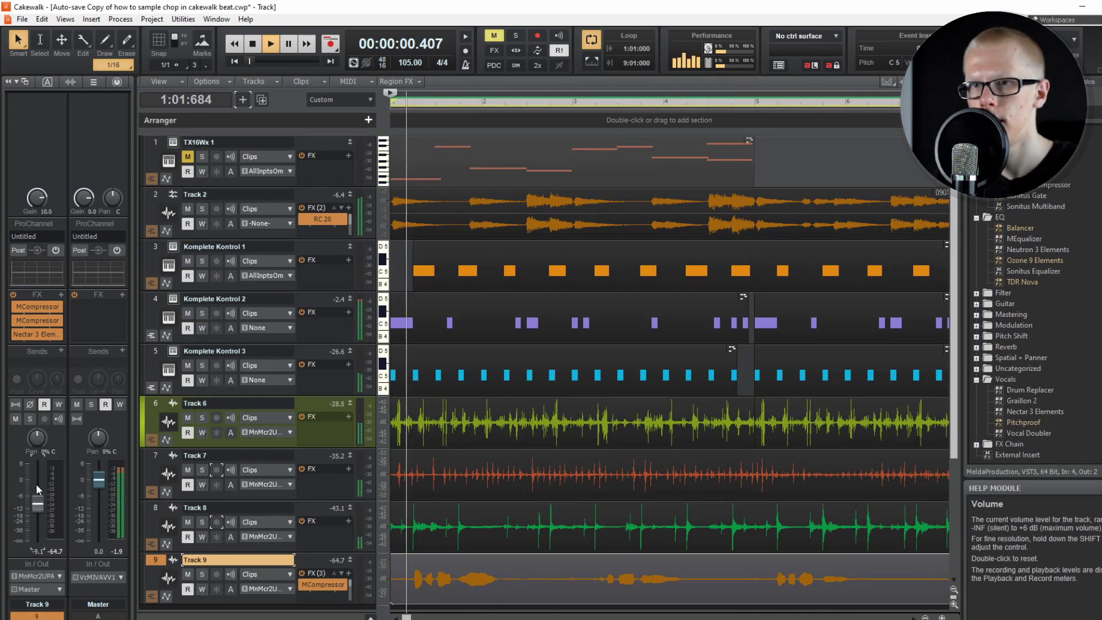
Balance Track 9 in the full mix by setting its volume to -11.3 dB and adding a Bus D send with an adjusted level
drag(36, 483, 37, 504)
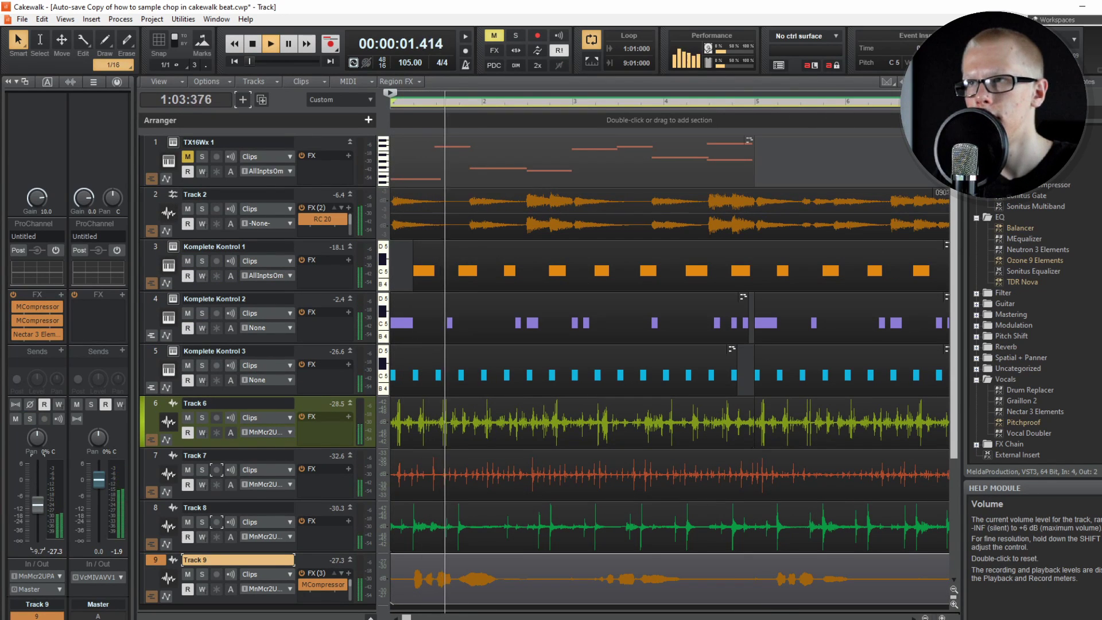
key(space)
key(space)
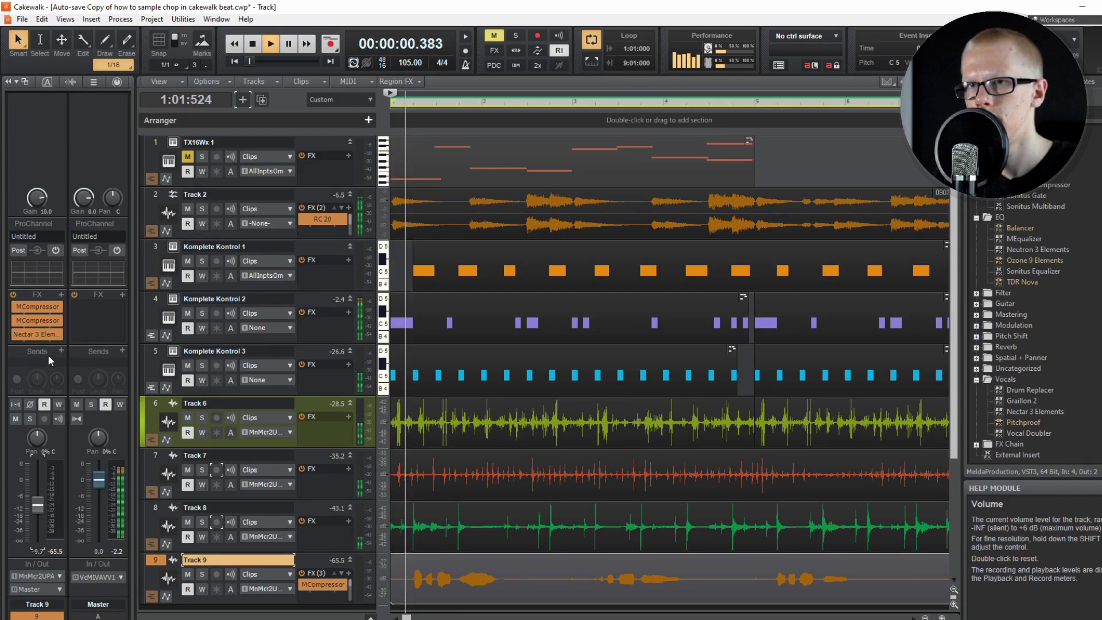
click(61, 349)
click(92, 439)
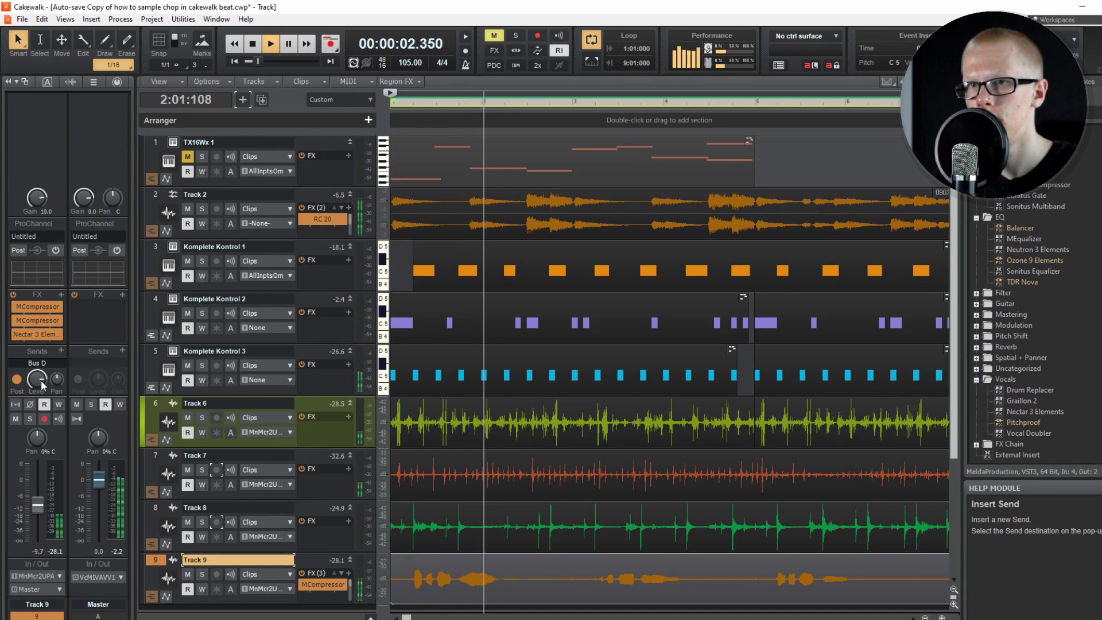
drag(38, 505, 39, 508)
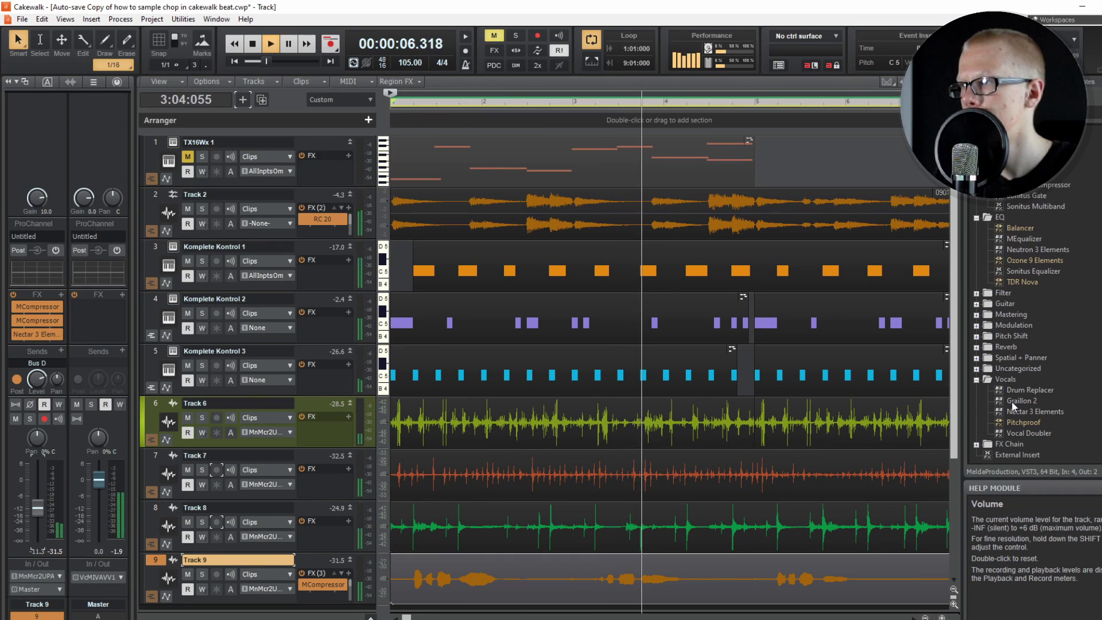
drag(37, 379, 37, 398)
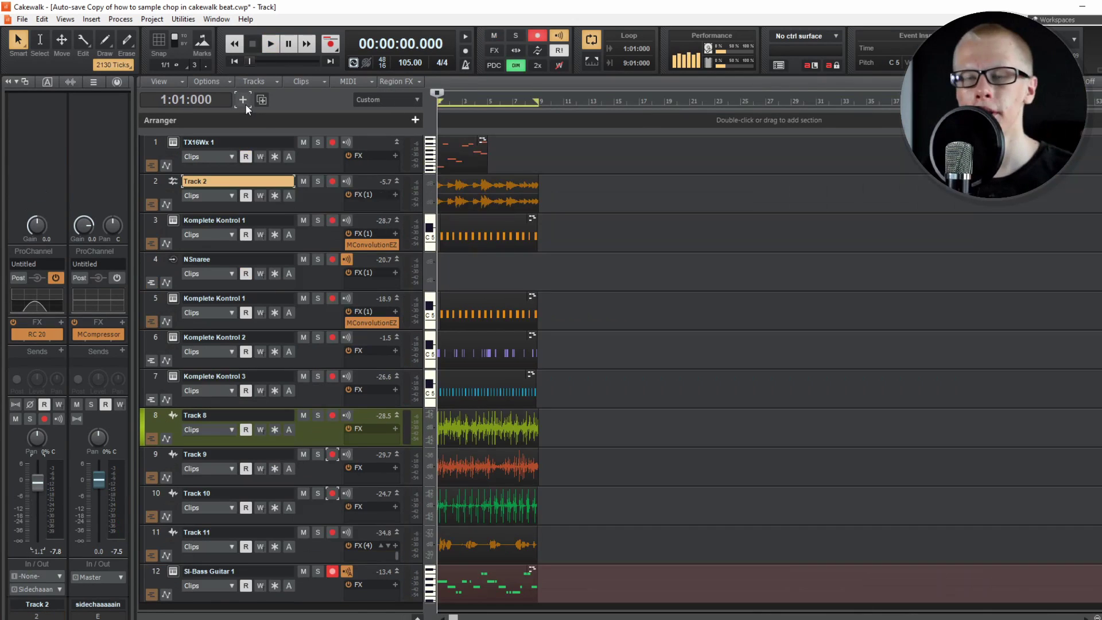
Add a new instrument track that uses Komplete Kontrol
click(245, 103)
click(321, 68)
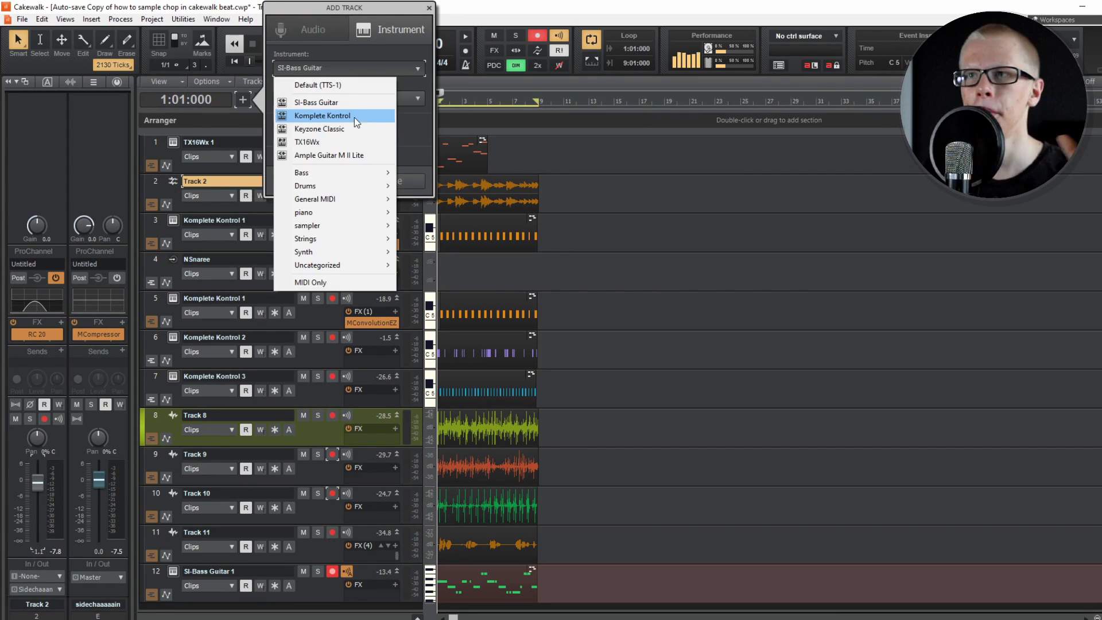
click(356, 114)
click(380, 181)
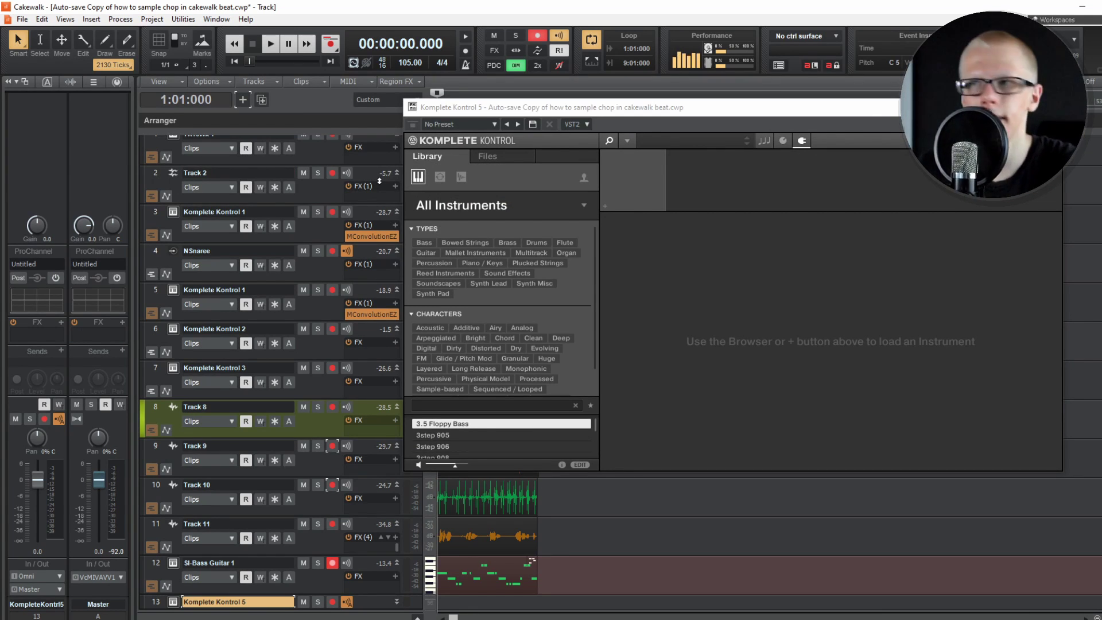
Show Komplete Kontrol's file browser, and set Frontier's Output Volume to -34.7 dB on Komplete Kontrol 5 while the track plays
click(484, 157)
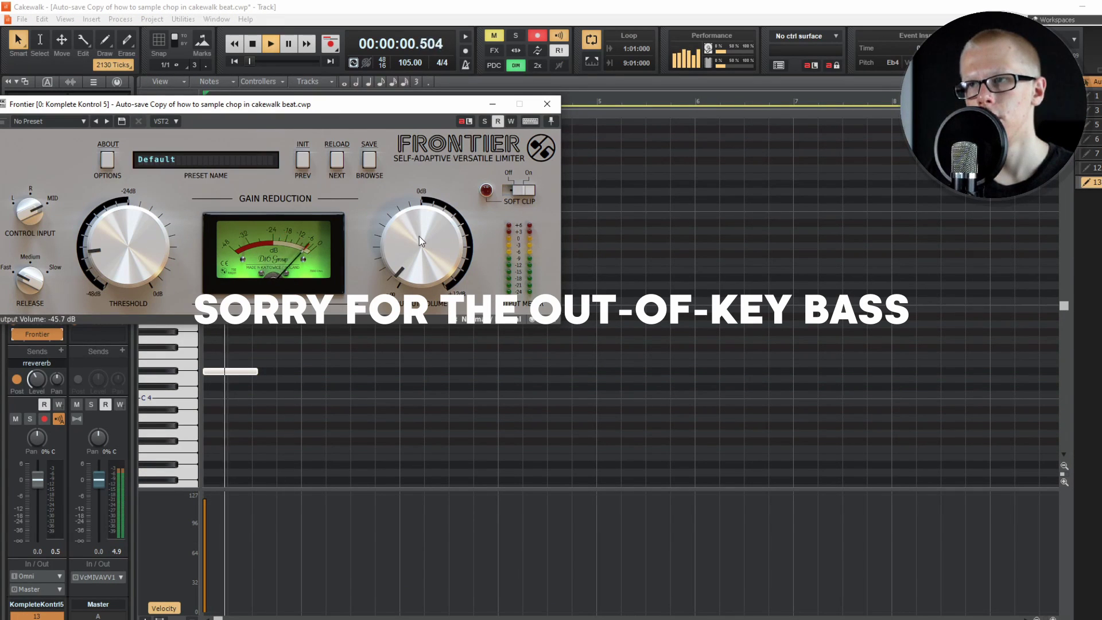
key(w)
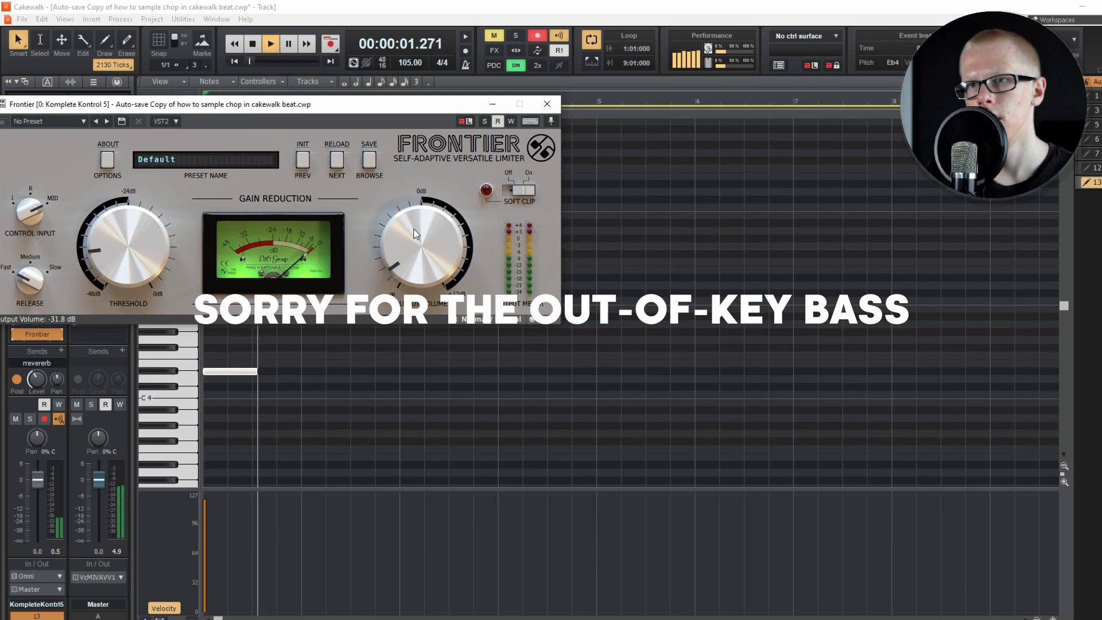
key(space)
key(space)
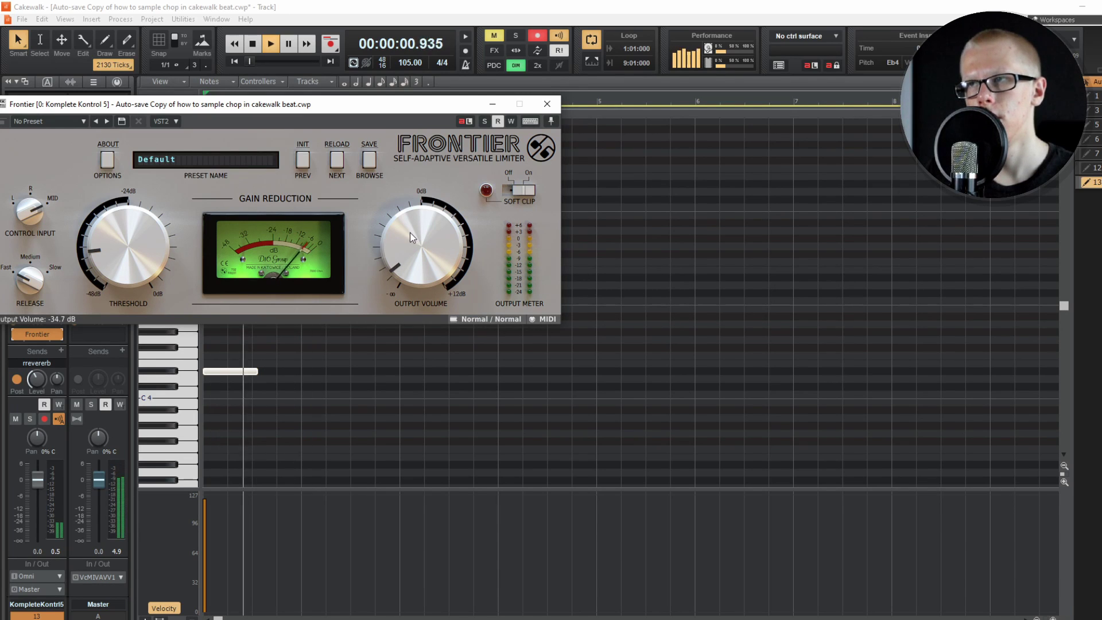
click(547, 104)
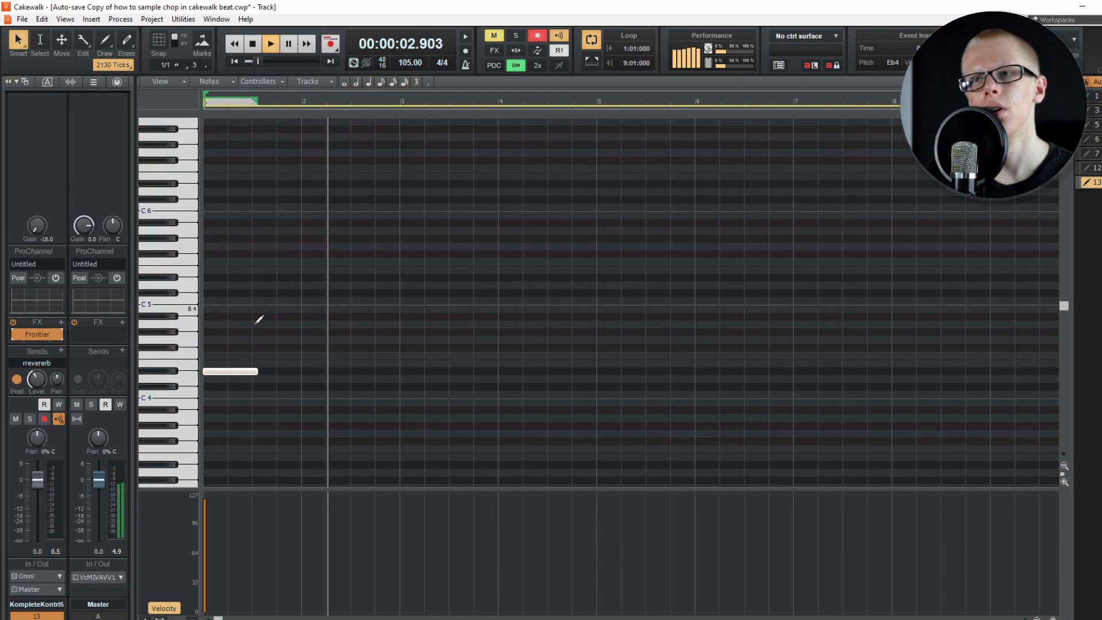
Add an Eb4 note at bar 3 in the Komplete Kontrol 5 piano roll
click(404, 371)
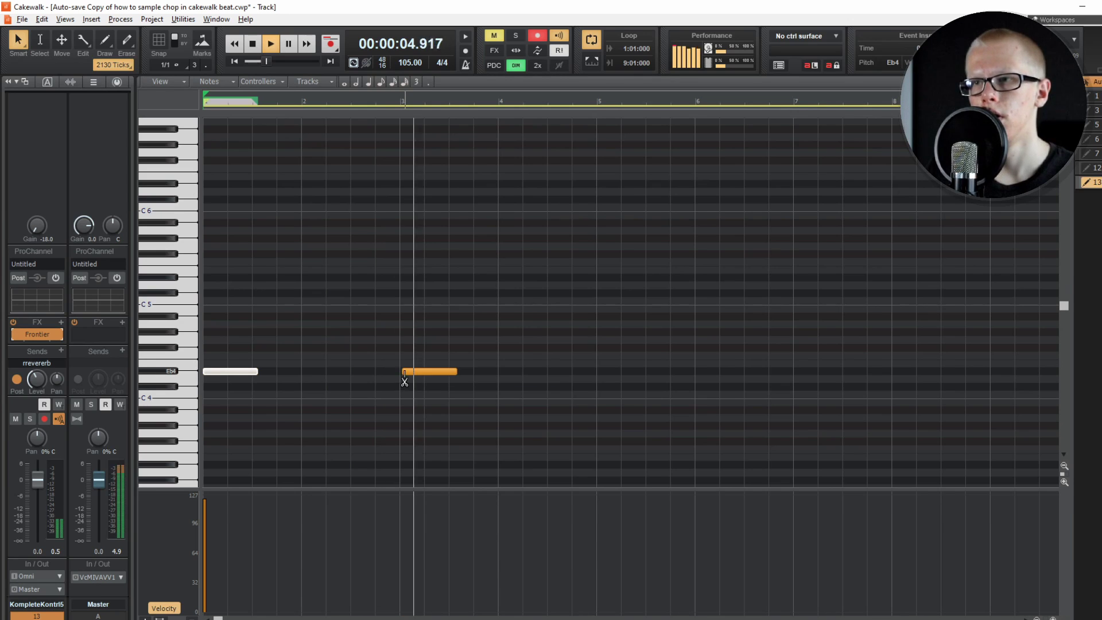
drag(423, 371, 421, 372)
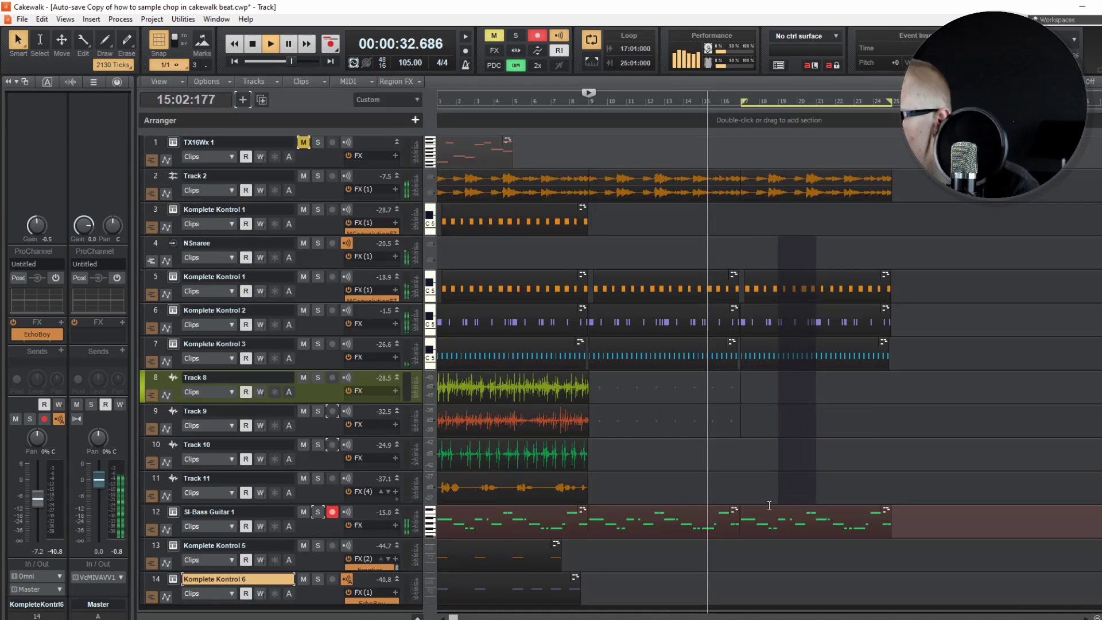
Delete the section from bar 17 to bar 21 on the drum and bass tracks
drag(769, 506, 745, 514)
key(Delete)
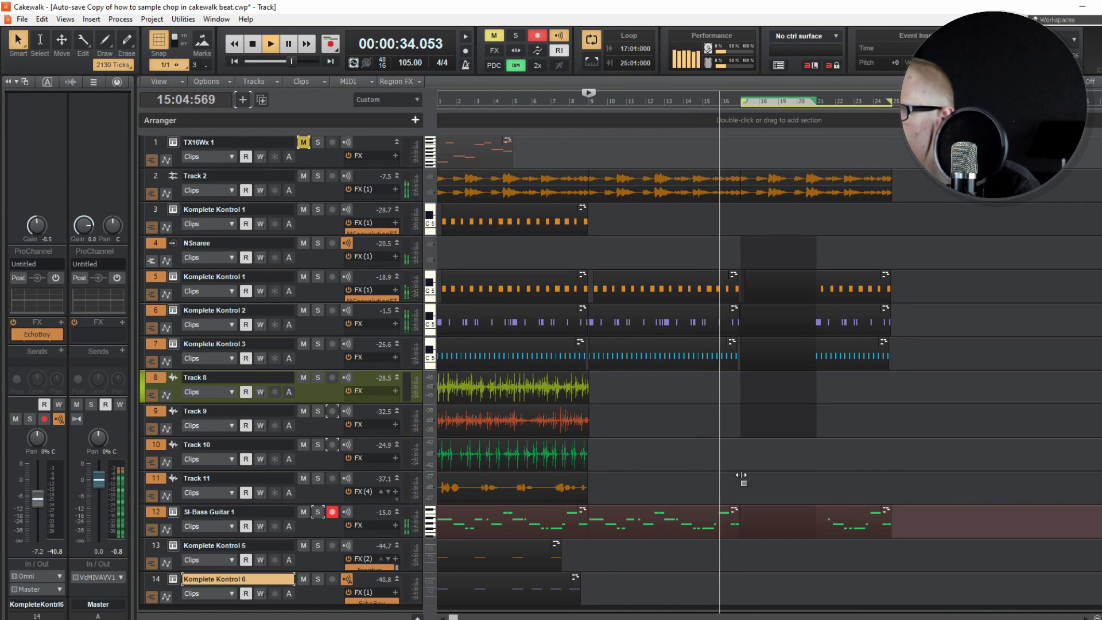
Select Track 2 and open the choices for inserting an audio effect on it
click(335, 191)
click(61, 322)
mouse_move(104, 333)
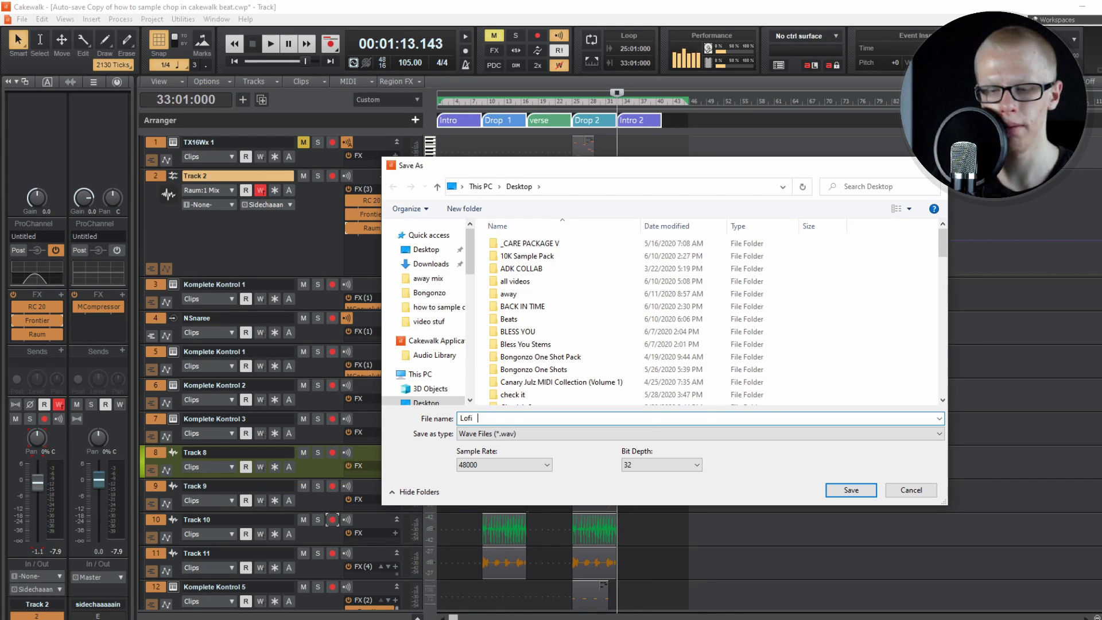
Export the mix to the desktop as a 48000 Hz, 32-bit wave file named Lofi Video
key(Return)
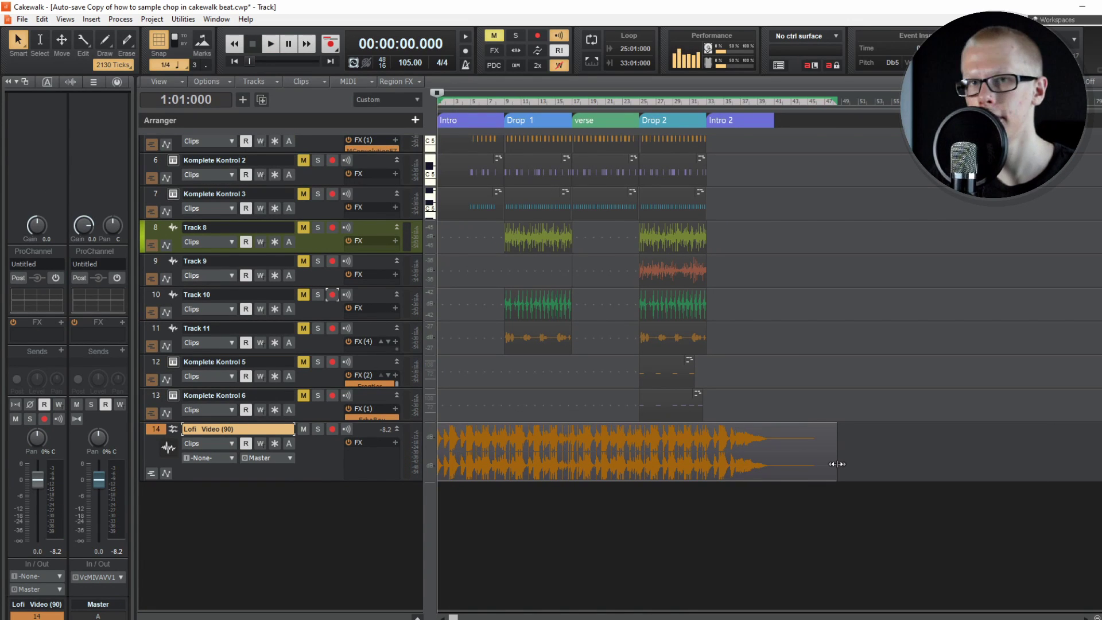
Time-stretch the Lofi Video clip on track 14 to end near bar 59 and play the slowed mix
drag(836, 464, 918, 464)
scroll(502, 441, down, 1)
scroll(504, 442, up, 5)
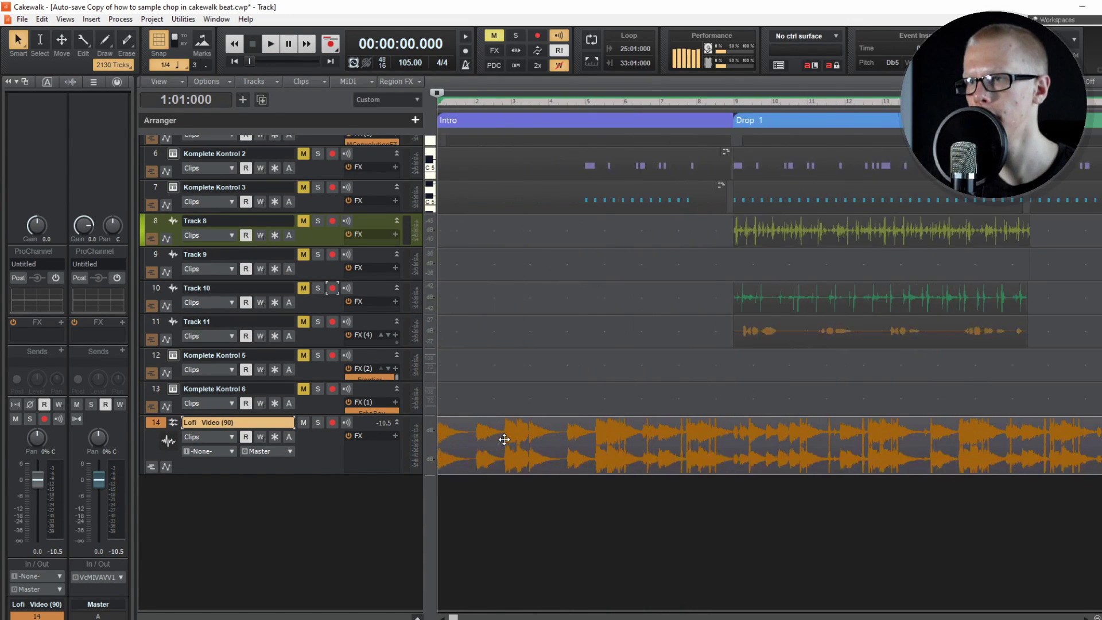
scroll(506, 437, down, 3)
scroll(510, 431, down, 3)
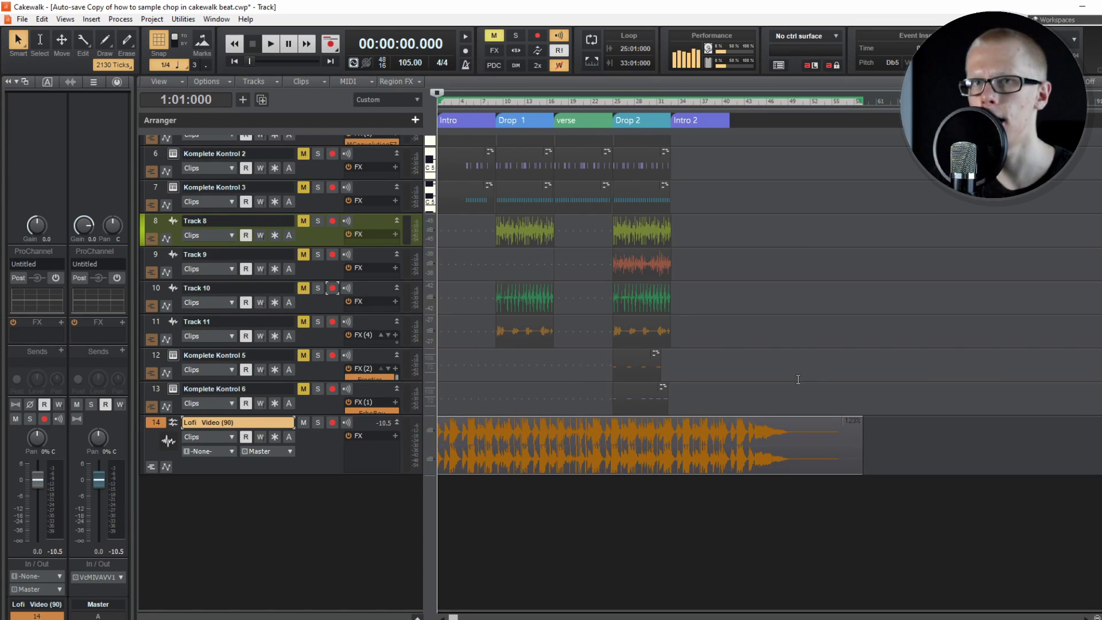
key(space)
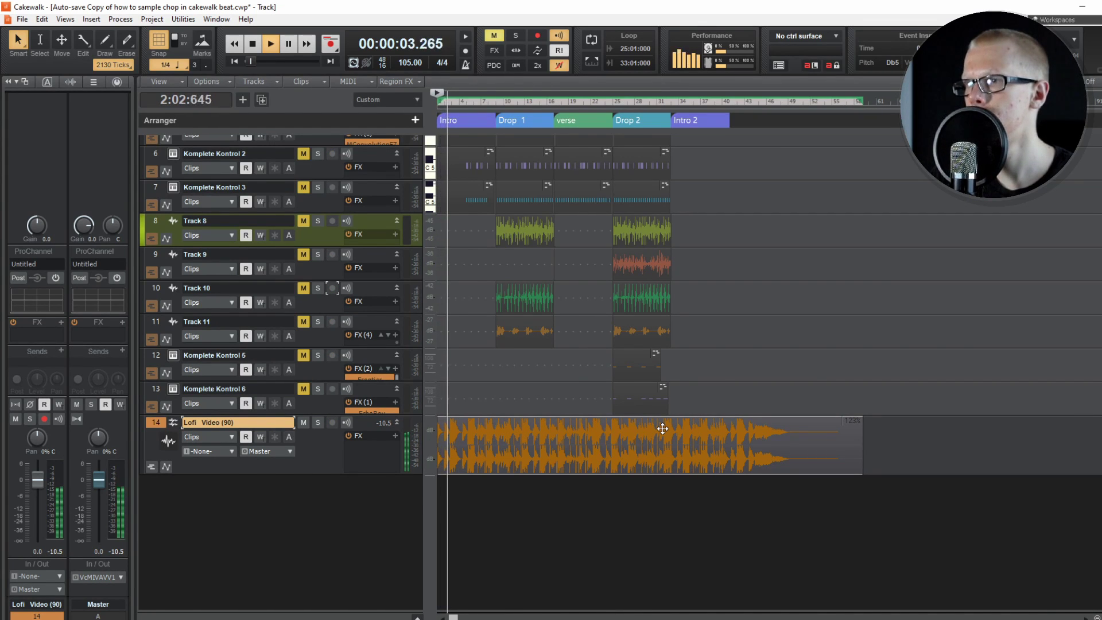
click(508, 493)
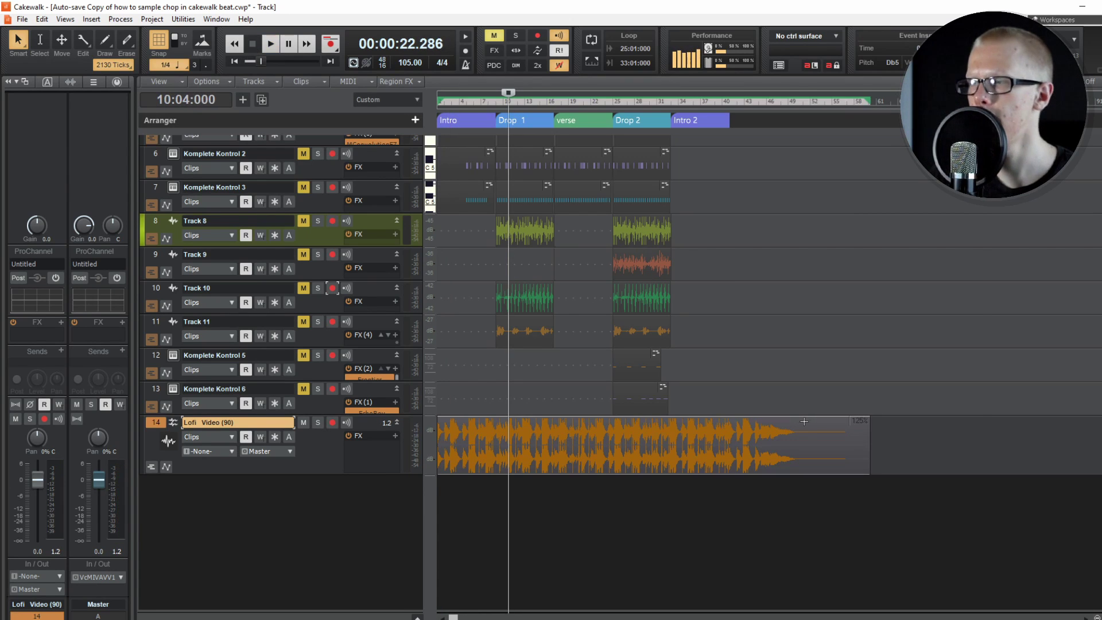
Bounce the stretched Lofi Video clip into a new clip
right_click(805, 421)
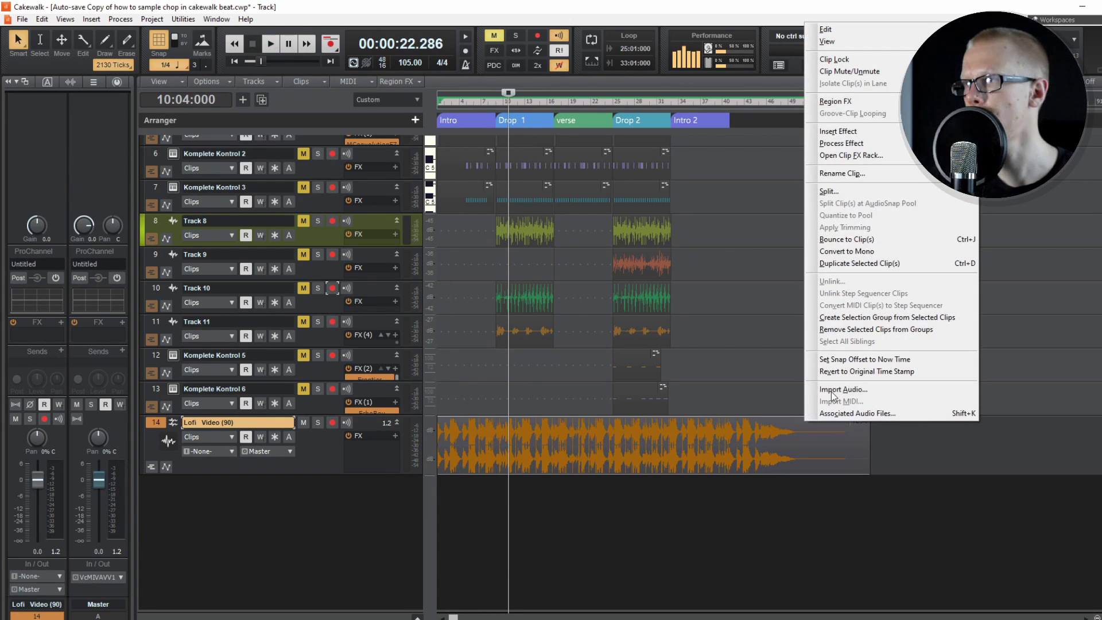
click(865, 251)
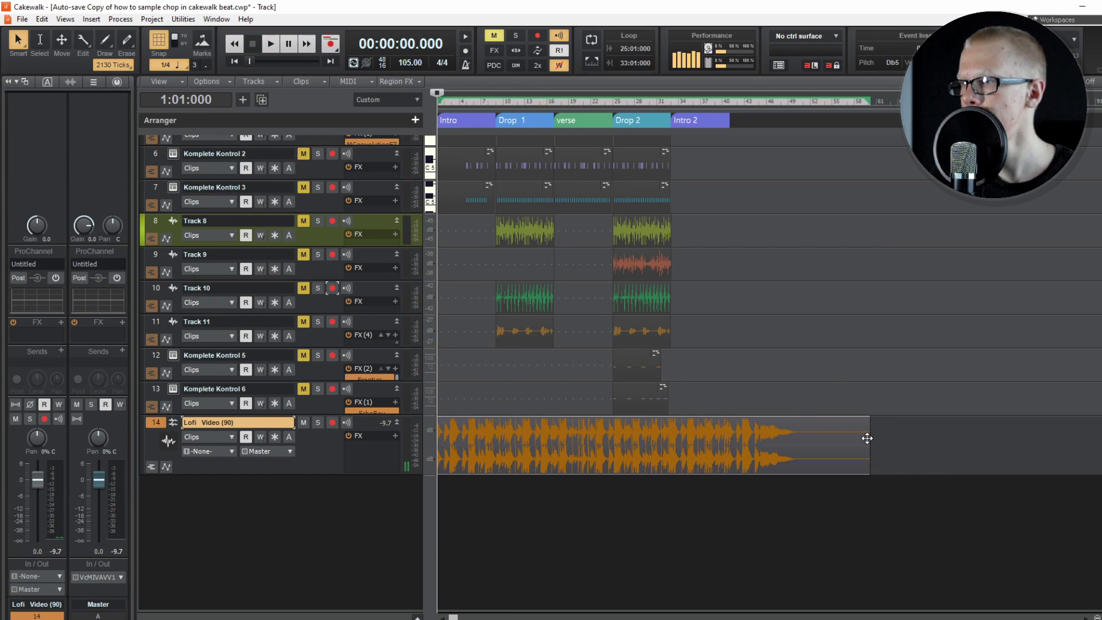
Time-stretch the bounced Lofi Video clip shorter to end near bar 45 and play it from the intro
drag(867, 438, 761, 434)
key(space)
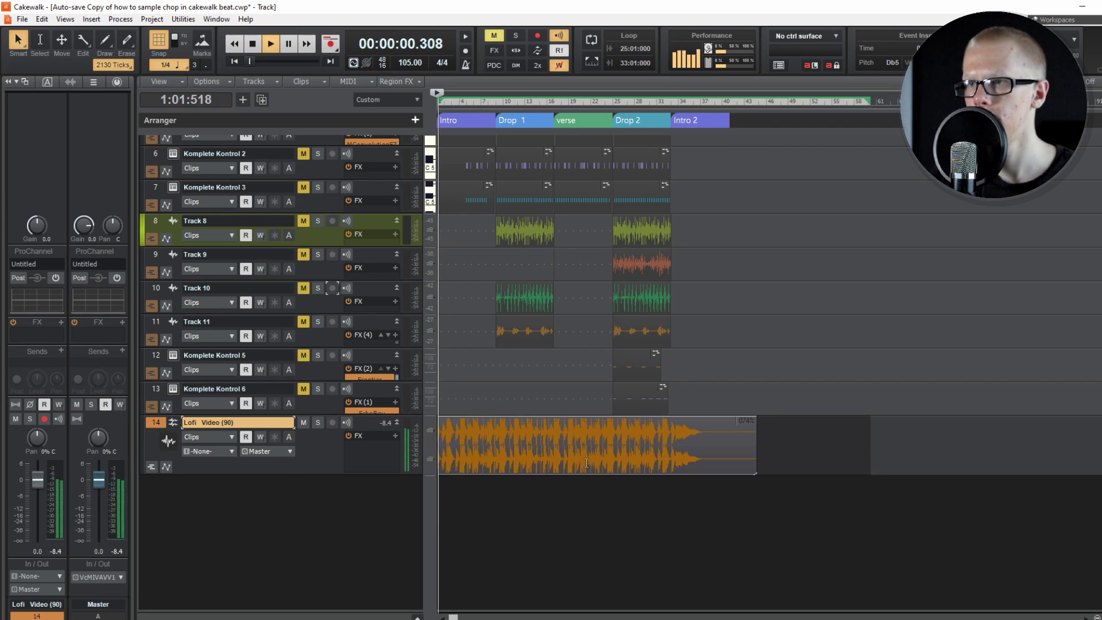
scroll(585, 463, up, 8)
scroll(585, 463, down, 5)
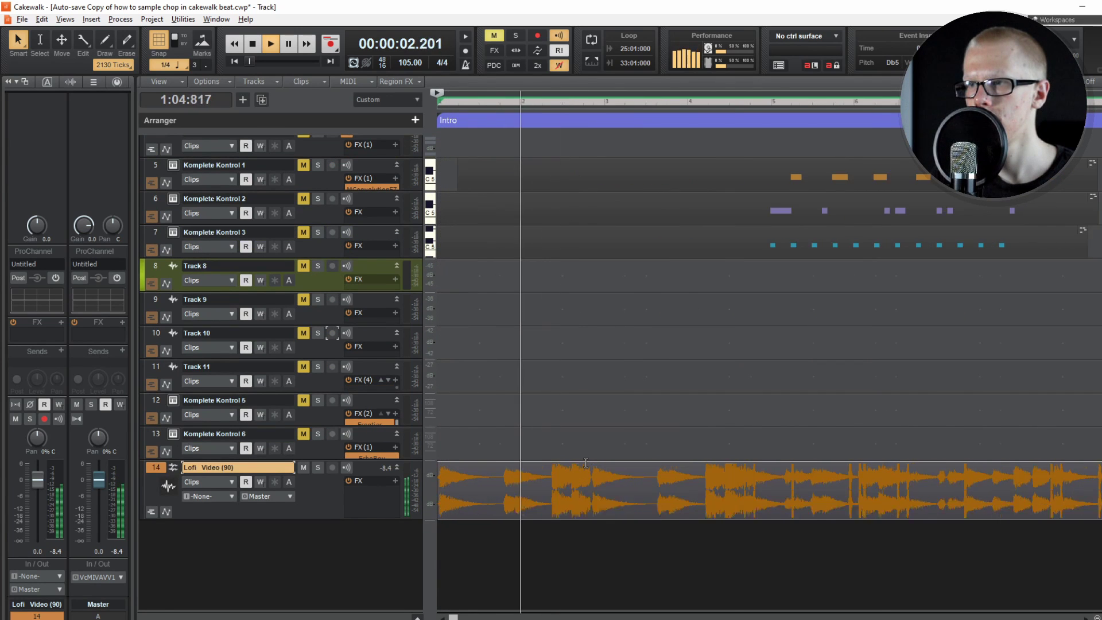
scroll(585, 463, down, 3)
scroll(586, 463, down, 4)
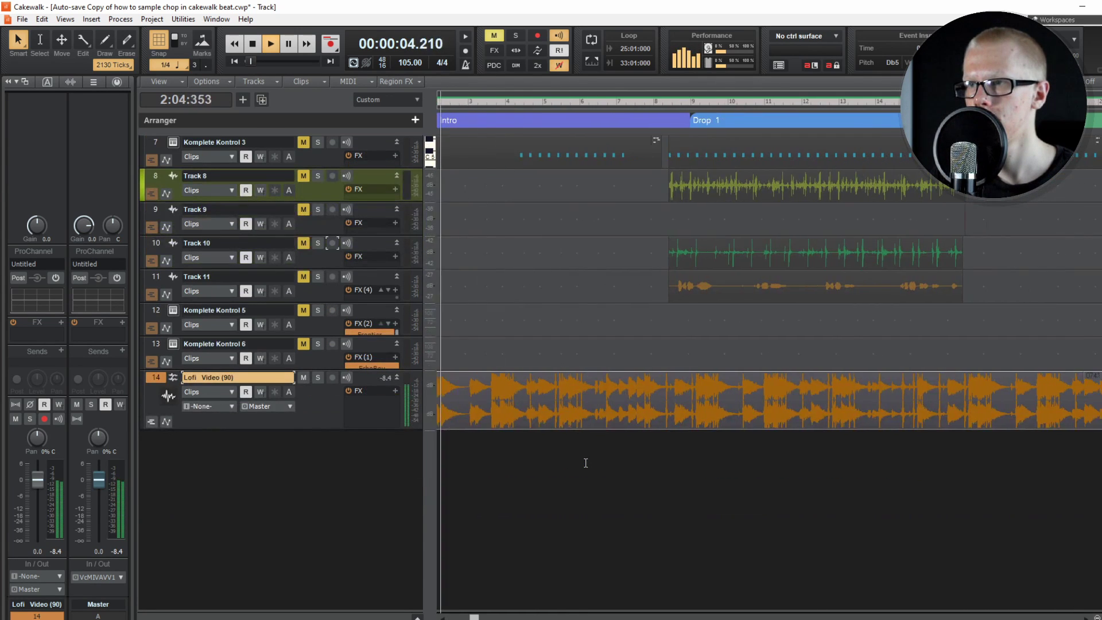
scroll(603, 437, up, 2)
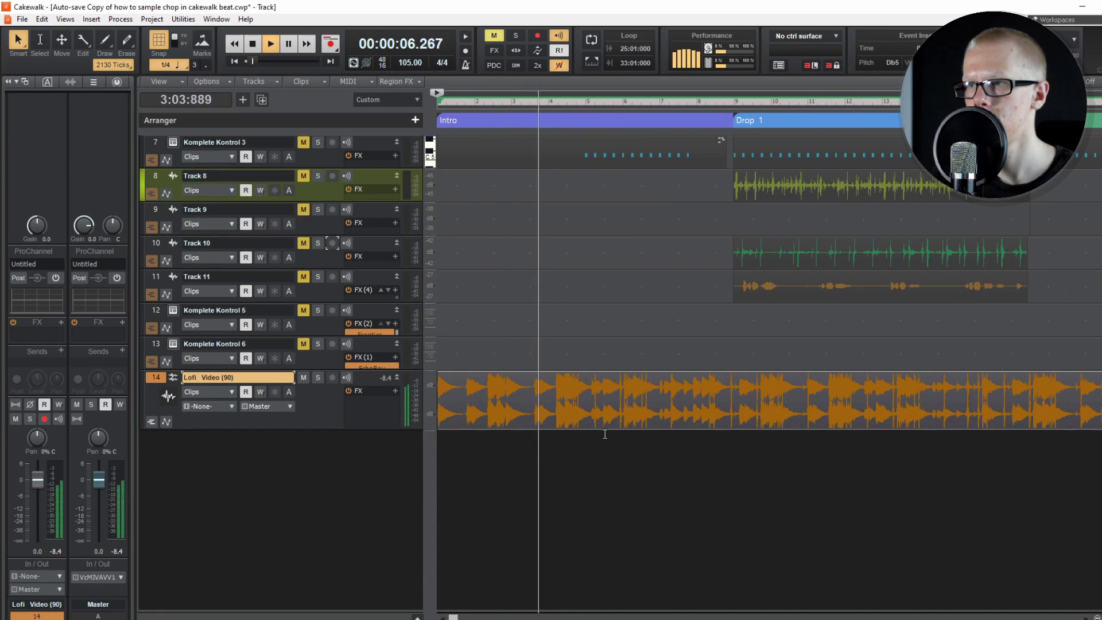
scroll(604, 435, down, 2)
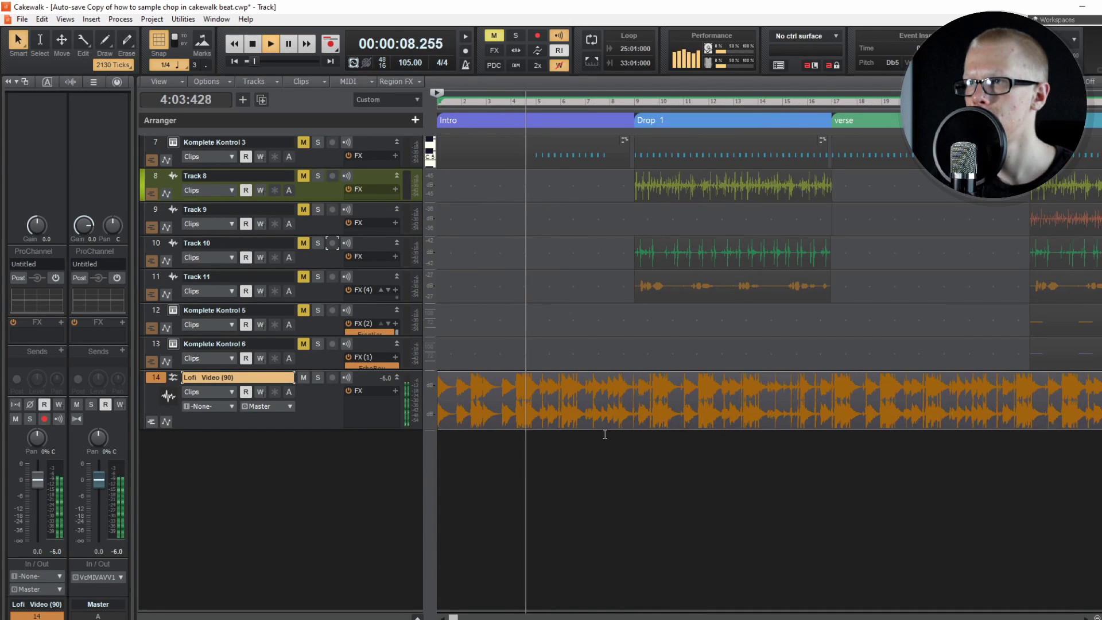
scroll(604, 435, down, 2)
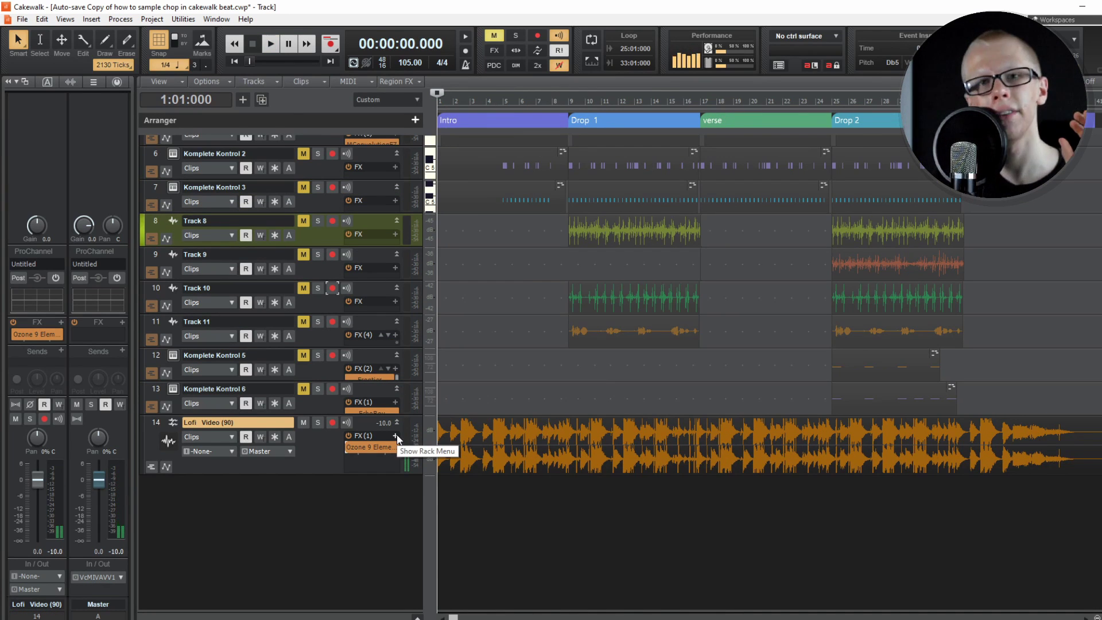
Insert iZotope Vinyl after Ozone 9 Elements on the Lofi Video track and audition the effect
click(397, 437)
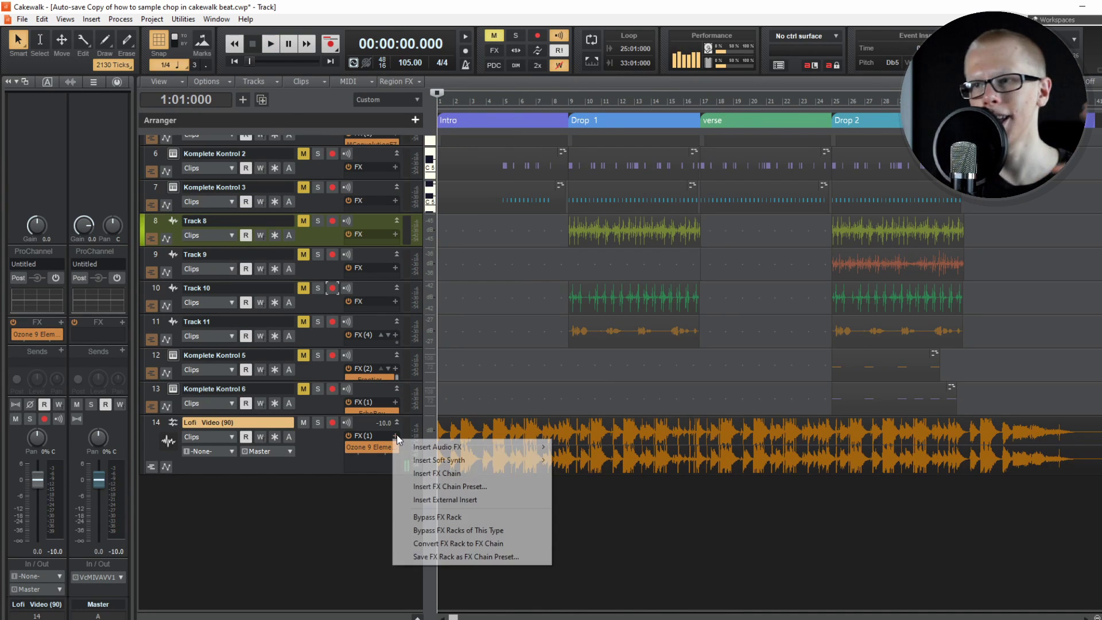
mouse_move(453, 447)
mouse_move(597, 395)
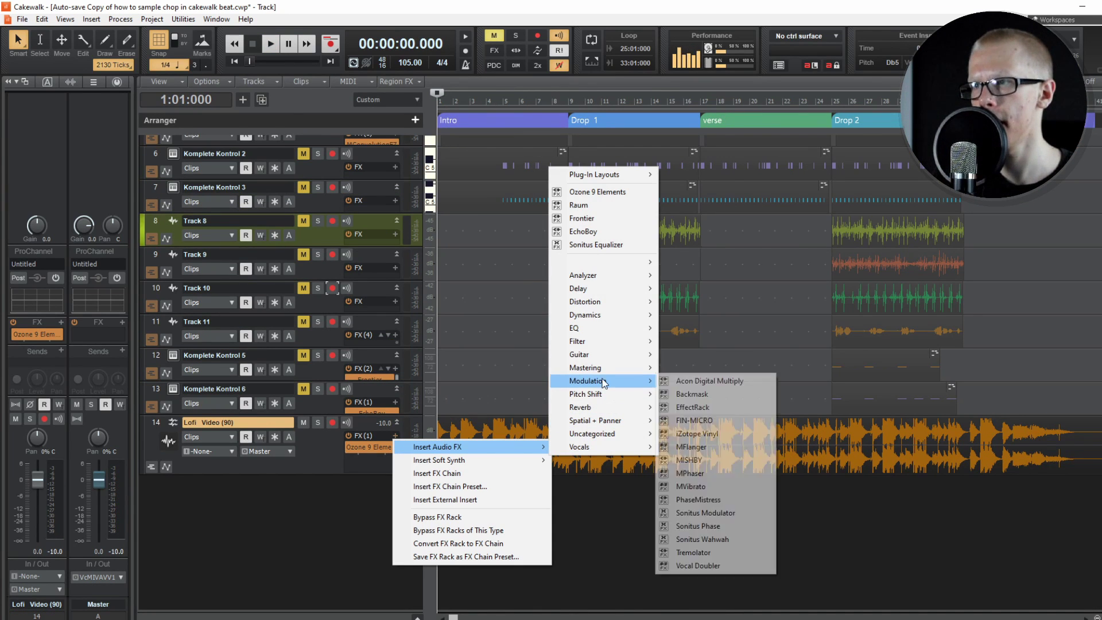
click(697, 434)
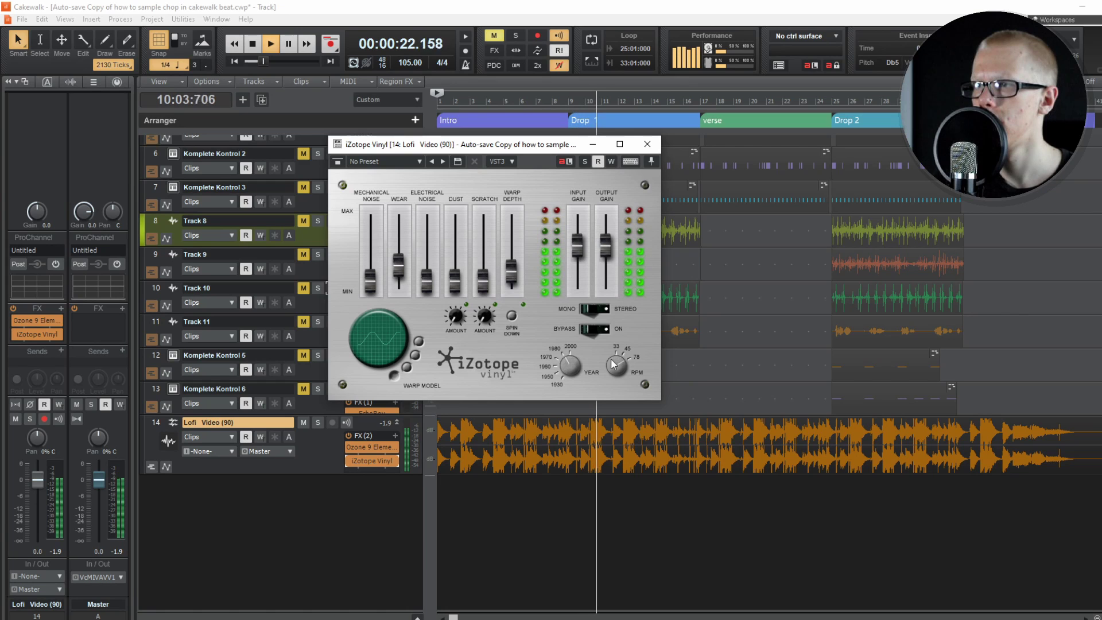
click(647, 145)
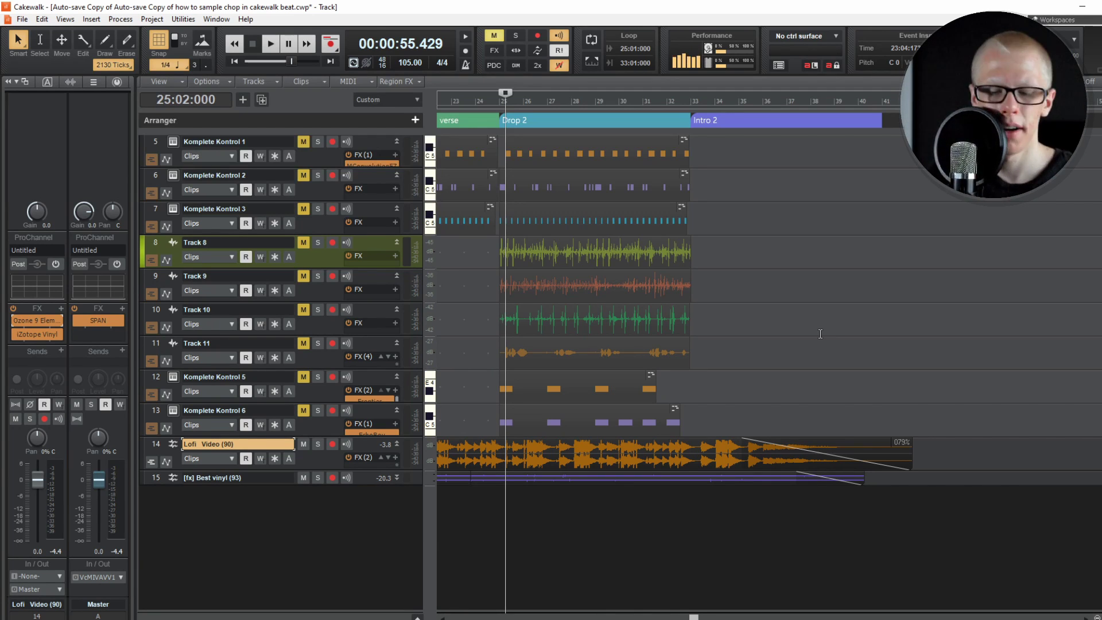
Play the processed mix with the vinyl noise track from the start
key(w)
key(space)
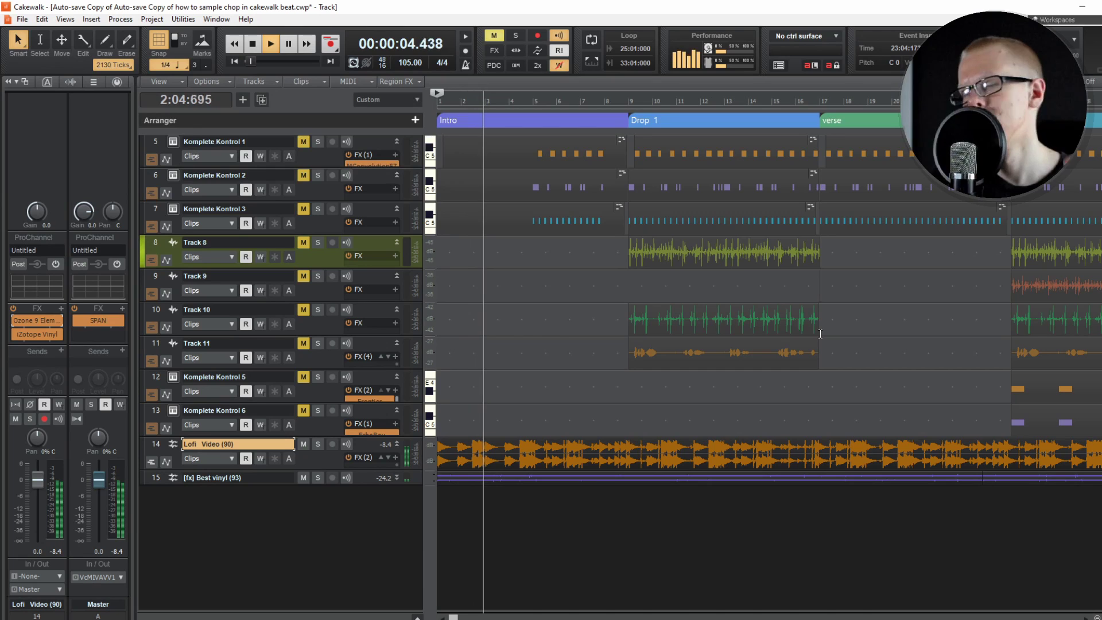
key(space)
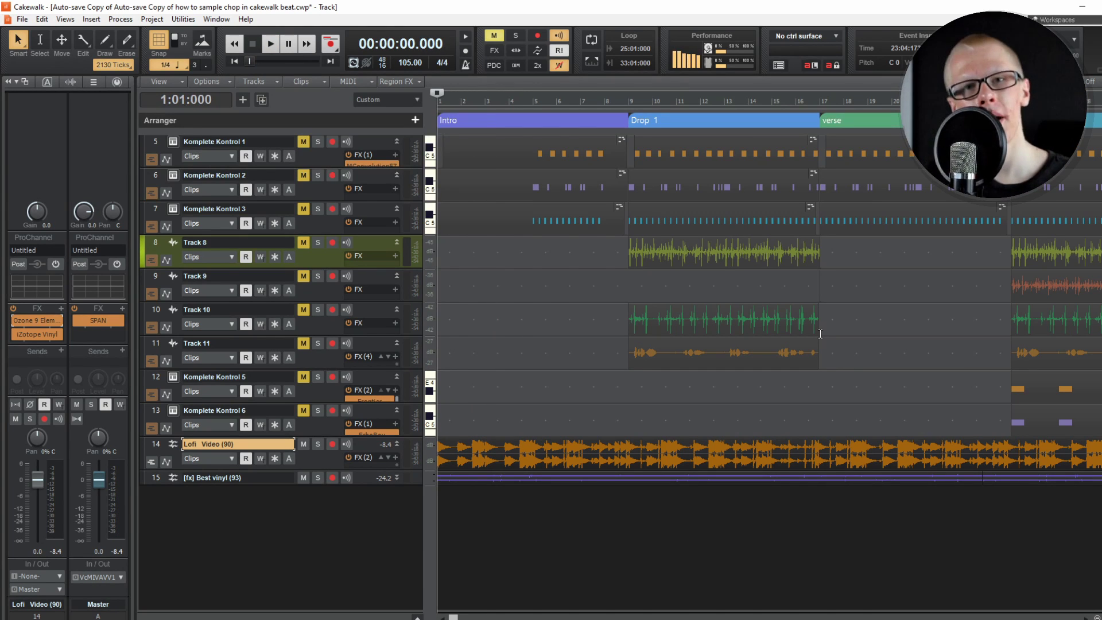